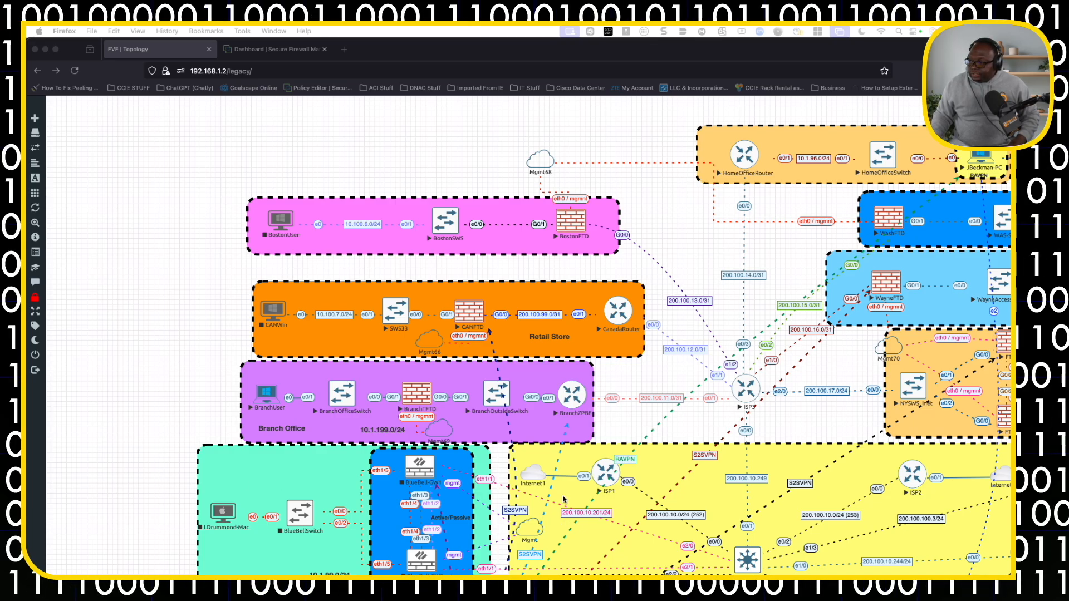
# Examine the EVE network topology diagram, following the ISP links and S2SVPN connections between the branch offices and the DC1_INET firewall.
pyautogui.scroll(-4, 564, 500)
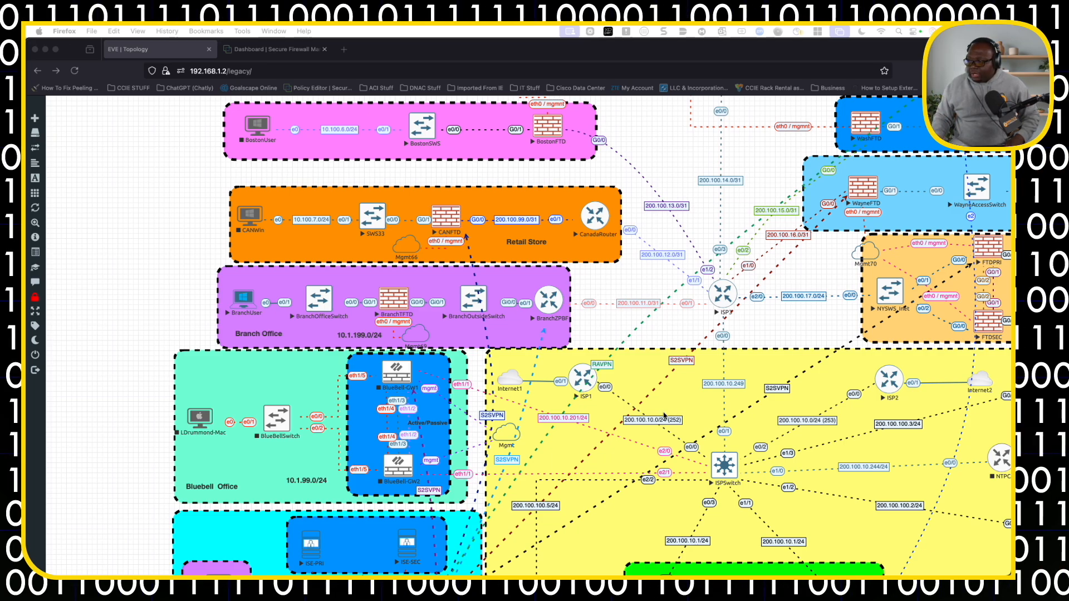
pyautogui.scroll(-5, 717, 381)
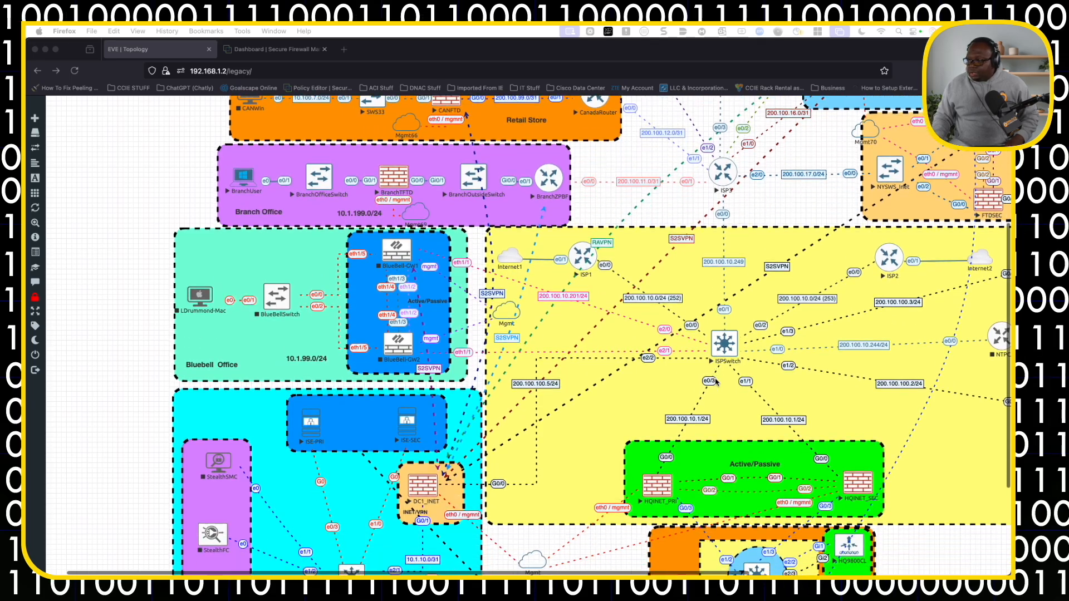
pyautogui.hscroll(7, 717, 382)
pyautogui.scroll(1, 717, 382)
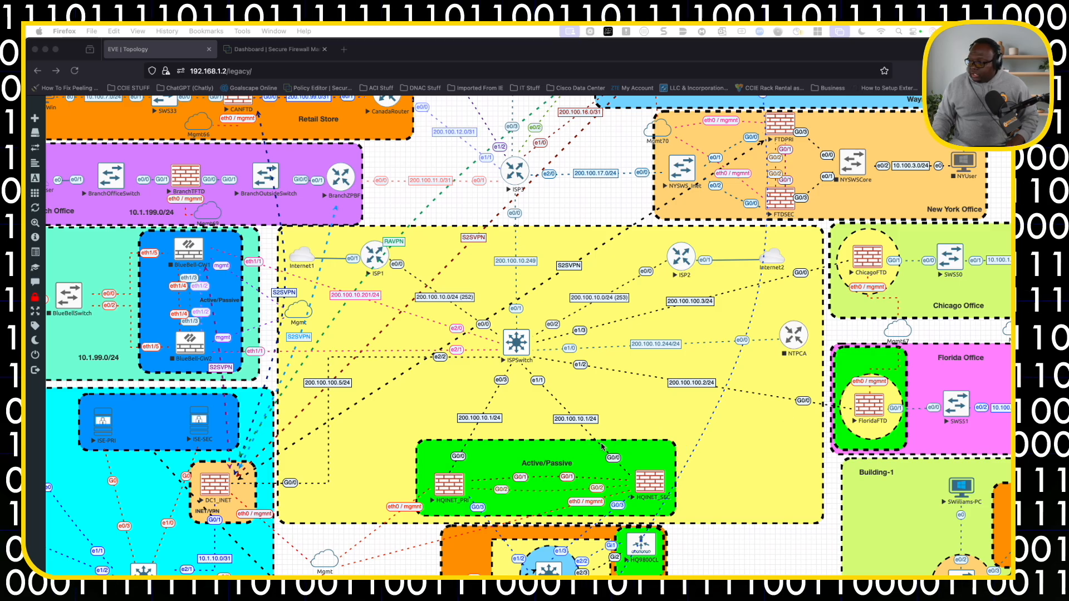
pyautogui.scroll(5, 869, 288)
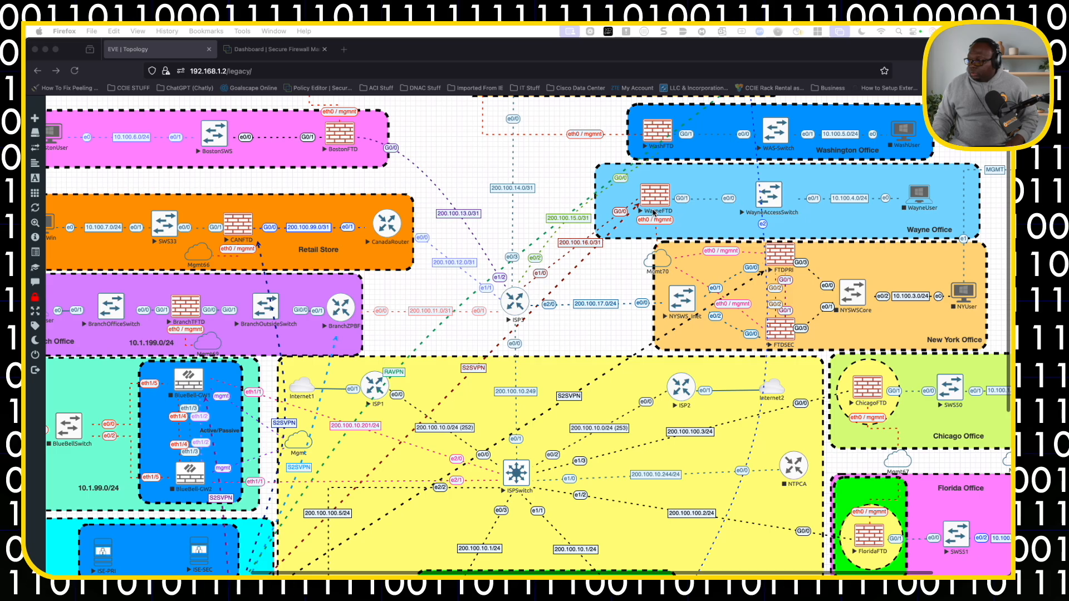
pyautogui.scroll(-1, 654, 212)
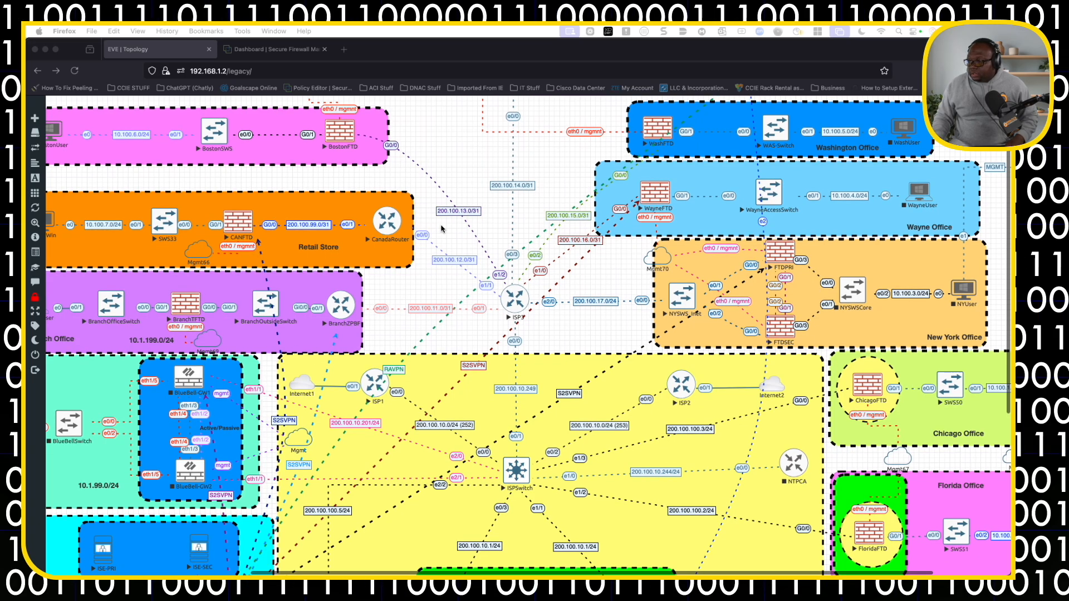
pyautogui.scroll(1, 209, 318)
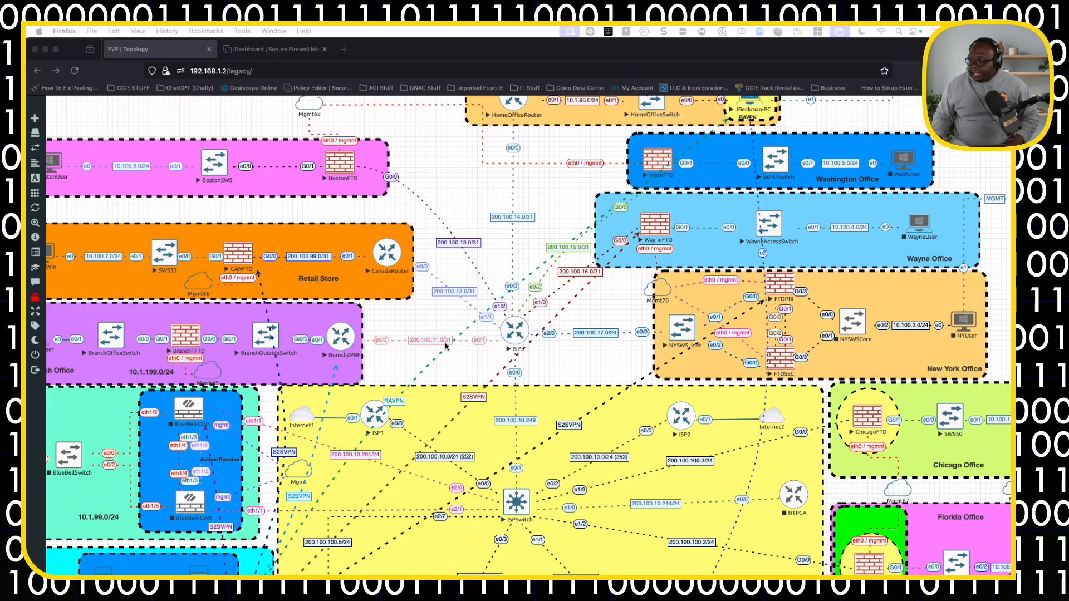
pyautogui.scroll(-2, 334, 341)
pyautogui.scroll(-1, 440, 348)
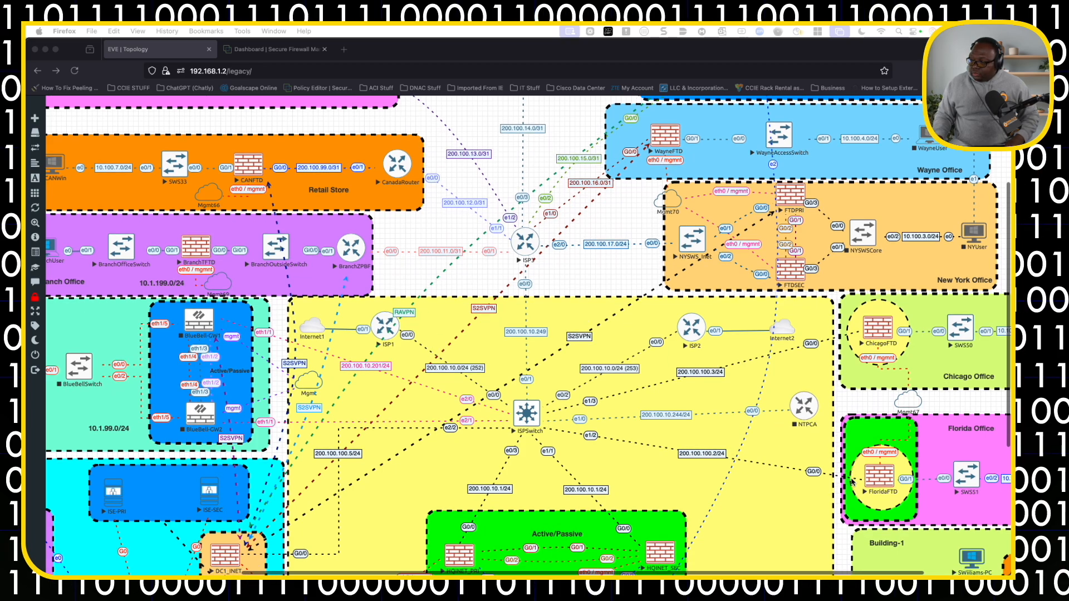
pyautogui.scroll(-1, 233, 545)
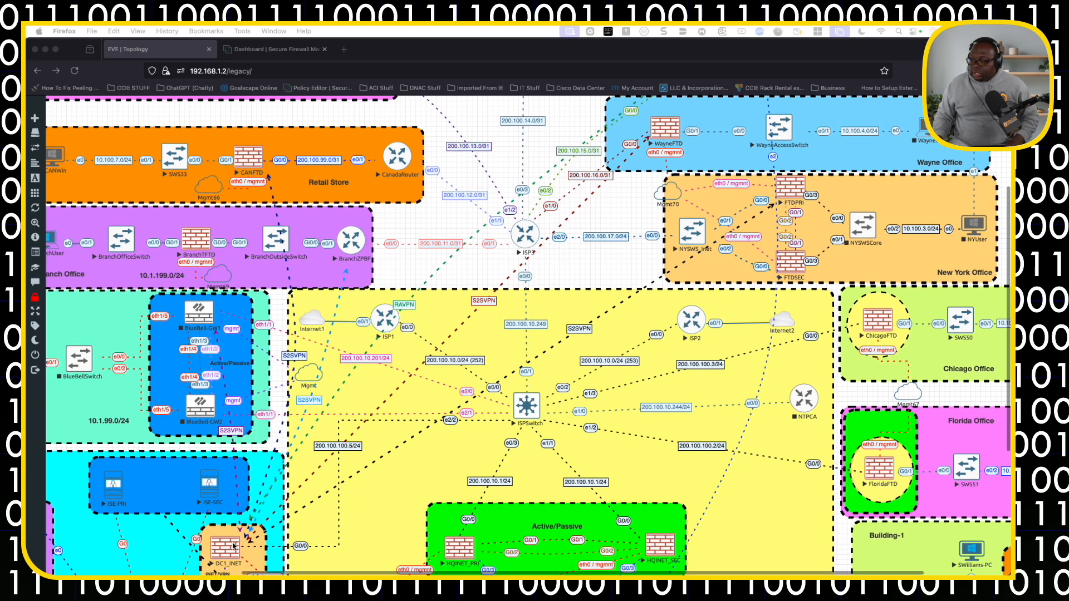
pyautogui.scroll(-1, 233, 546)
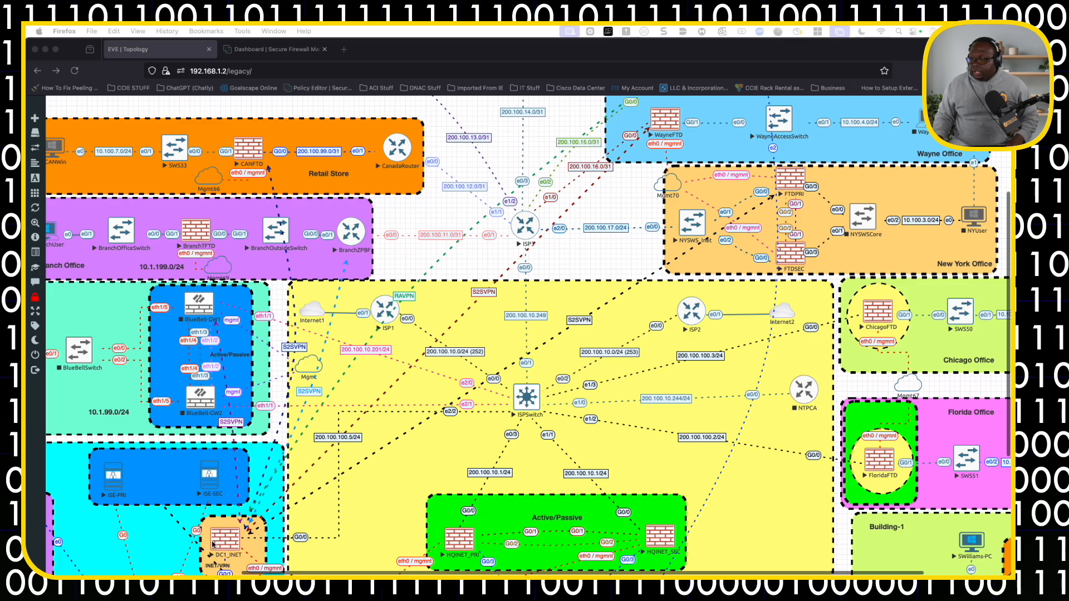
pyautogui.scroll(-2, 234, 529)
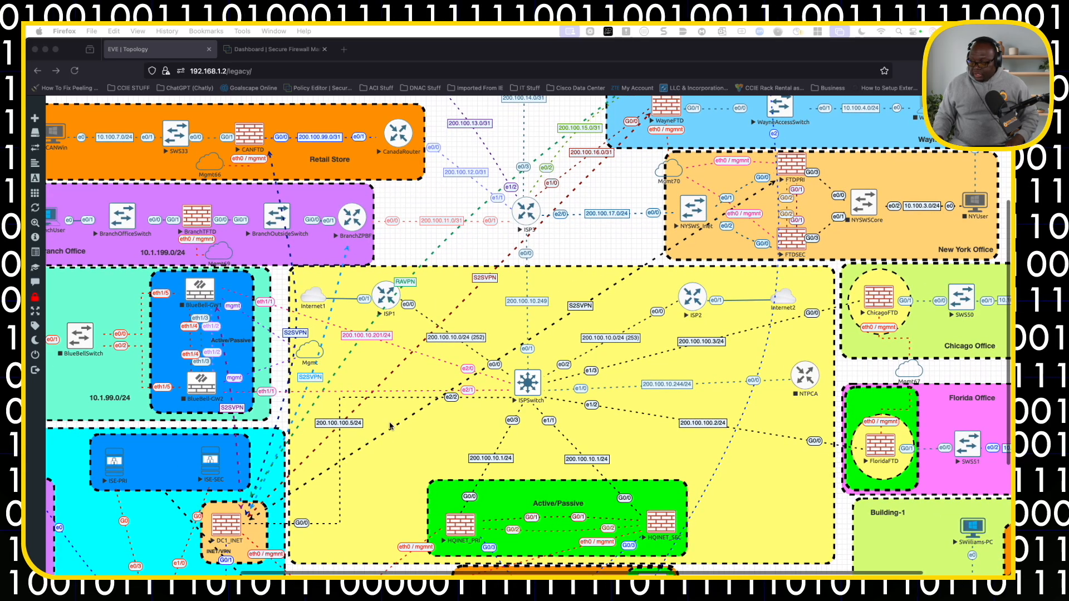
pyautogui.scroll(-5, 357, 437)
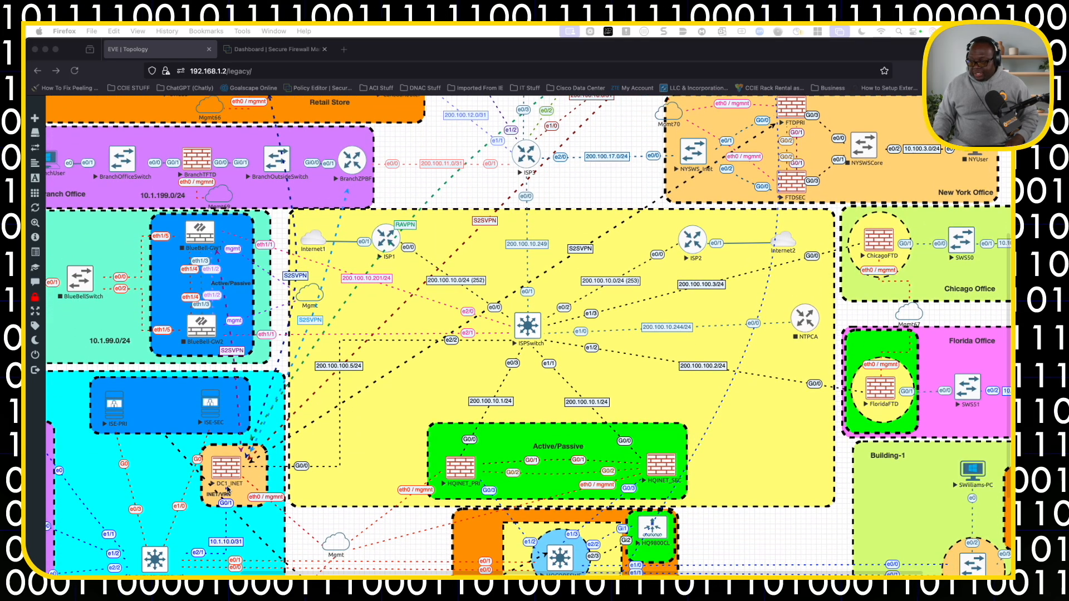
pyautogui.scroll(6, 323, 446)
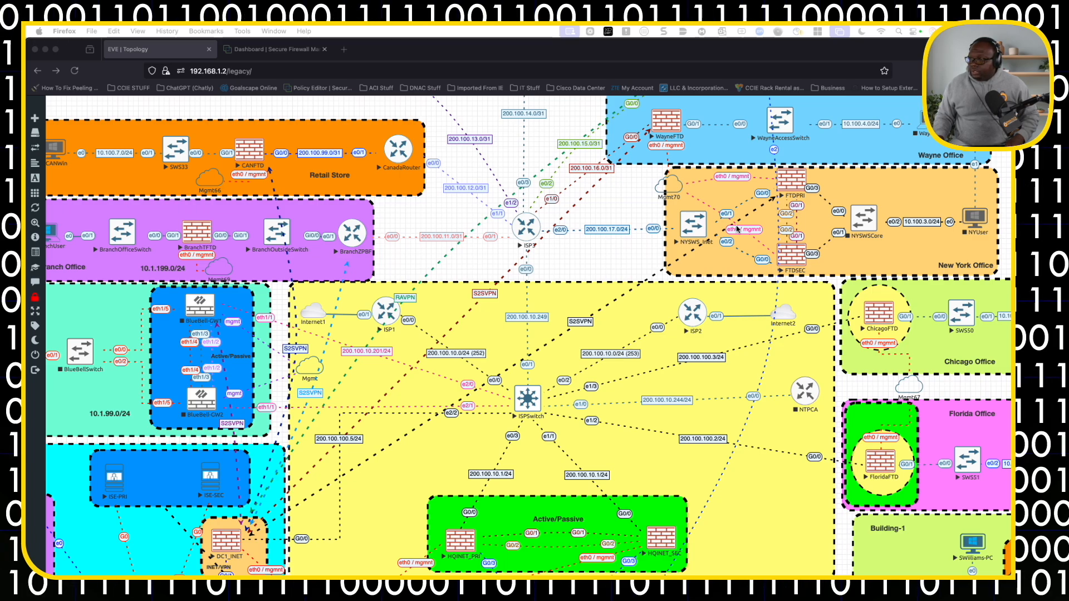
# Switch to Firewall Management Center and review the hub and spoke tunnels of the DC1_HUB-SPOKE site-to-site VPN topology.
pyautogui.click(288, 50)
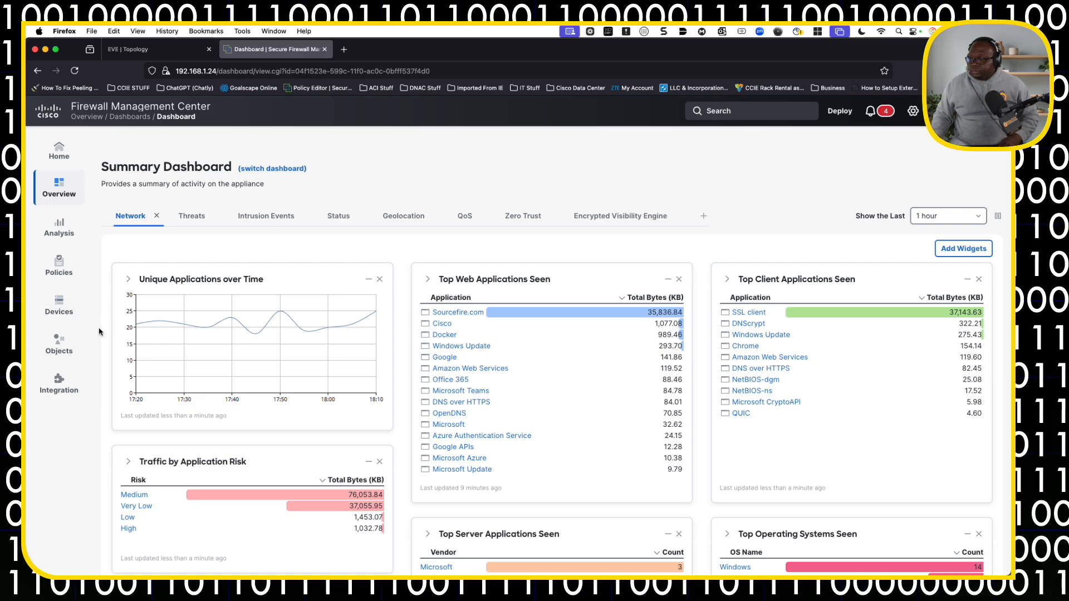
pyautogui.click(69, 315)
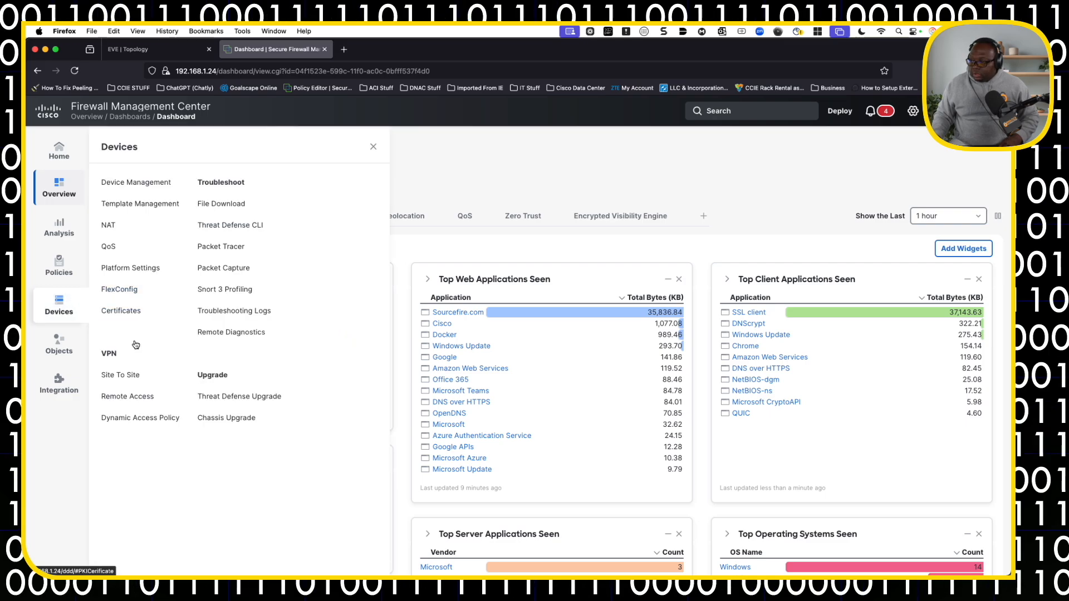
pyautogui.click(127, 375)
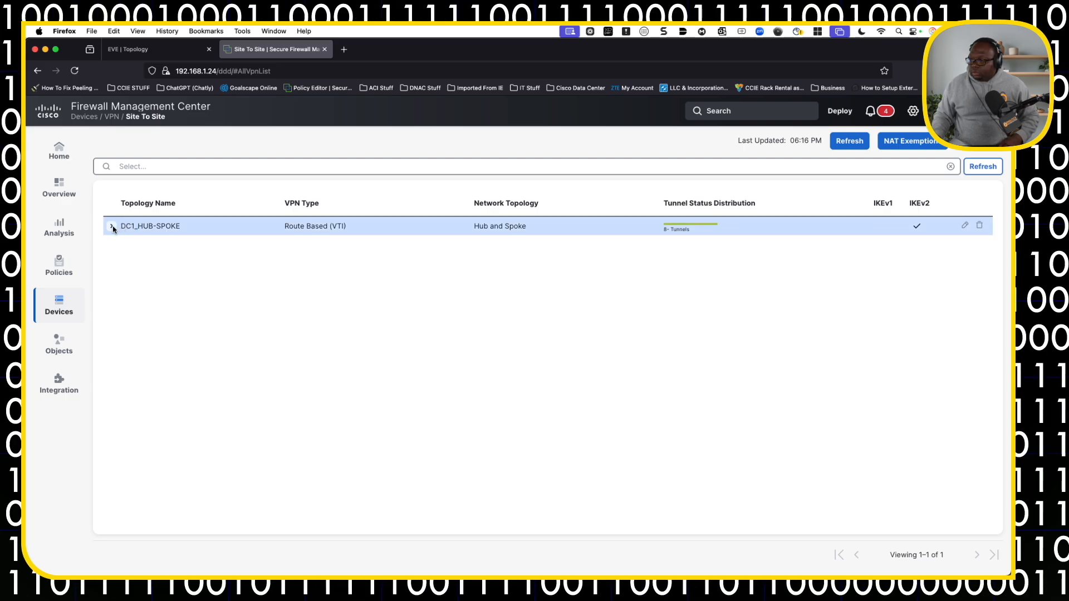
pyautogui.click(137, 229)
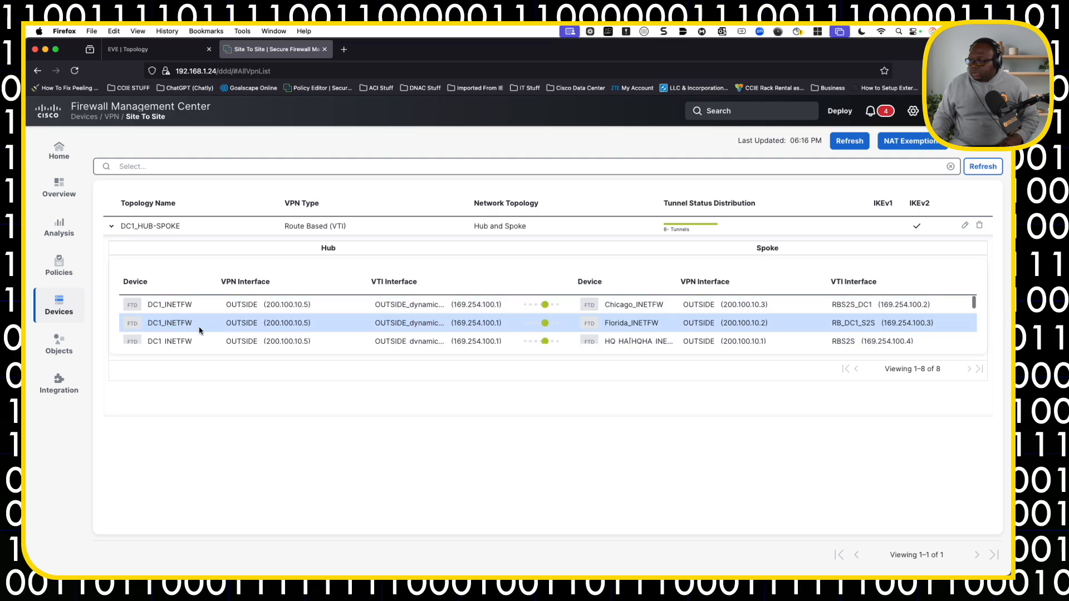
pyautogui.scroll(-1, 686, 334)
pyautogui.scroll(-1, 686, 323)
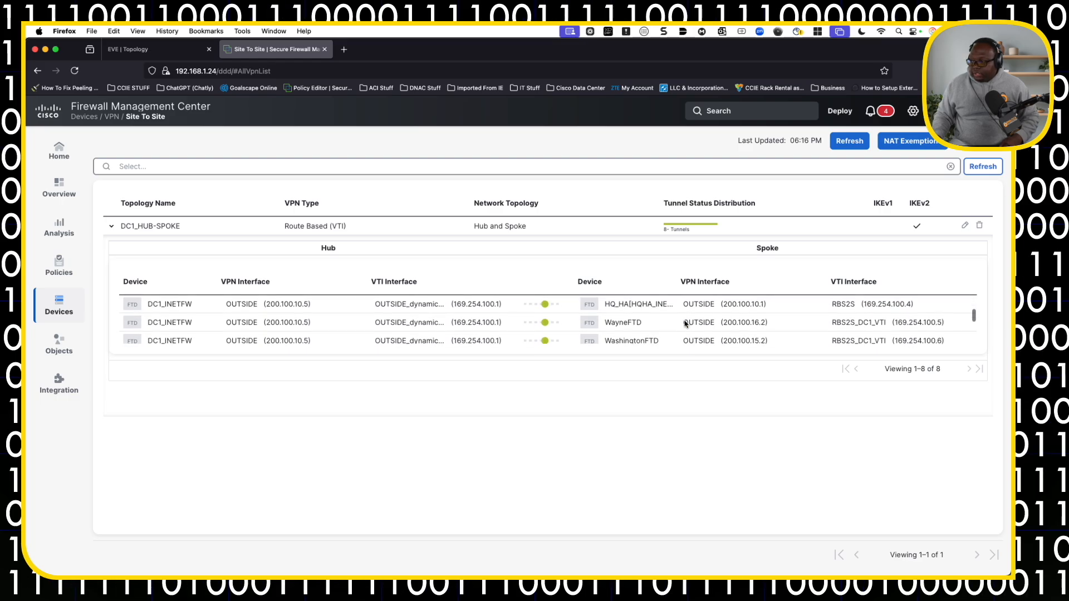
pyautogui.scroll(-1, 637, 329)
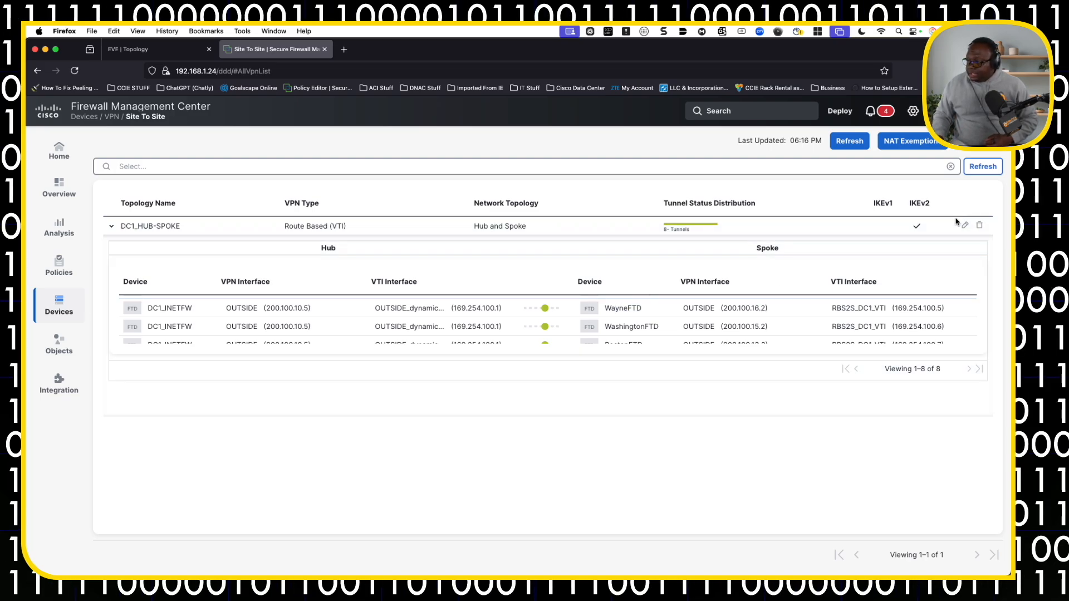
# Open the DC1_HUB-SPOKE topology for editing, inspect its hub and spoke endpoints, and close it without saving.
pyautogui.click(964, 226)
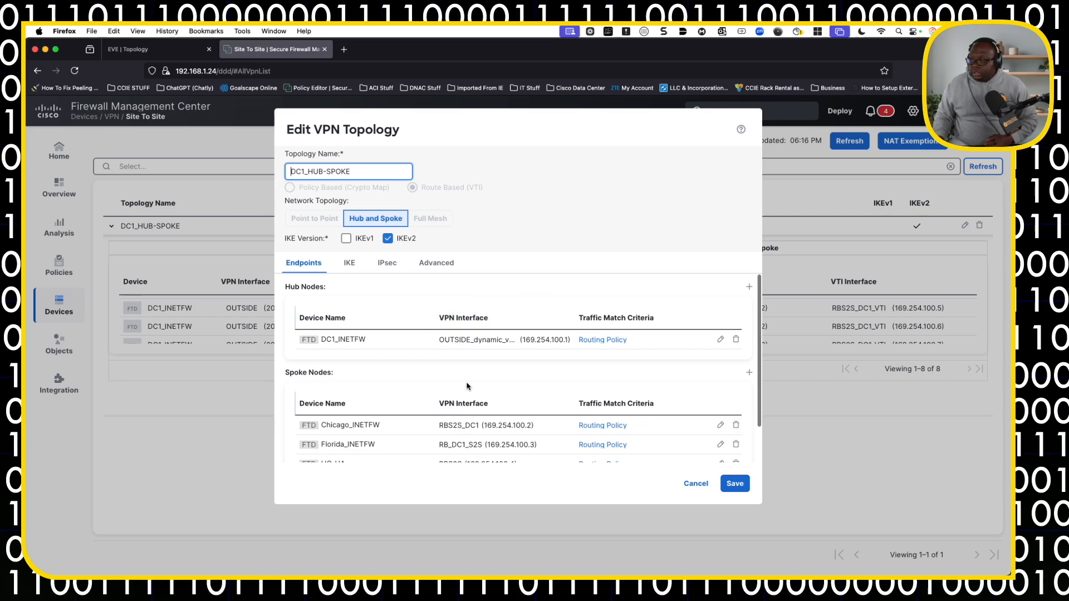
pyautogui.scroll(-2, 468, 403)
pyautogui.scroll(-5, 468, 403)
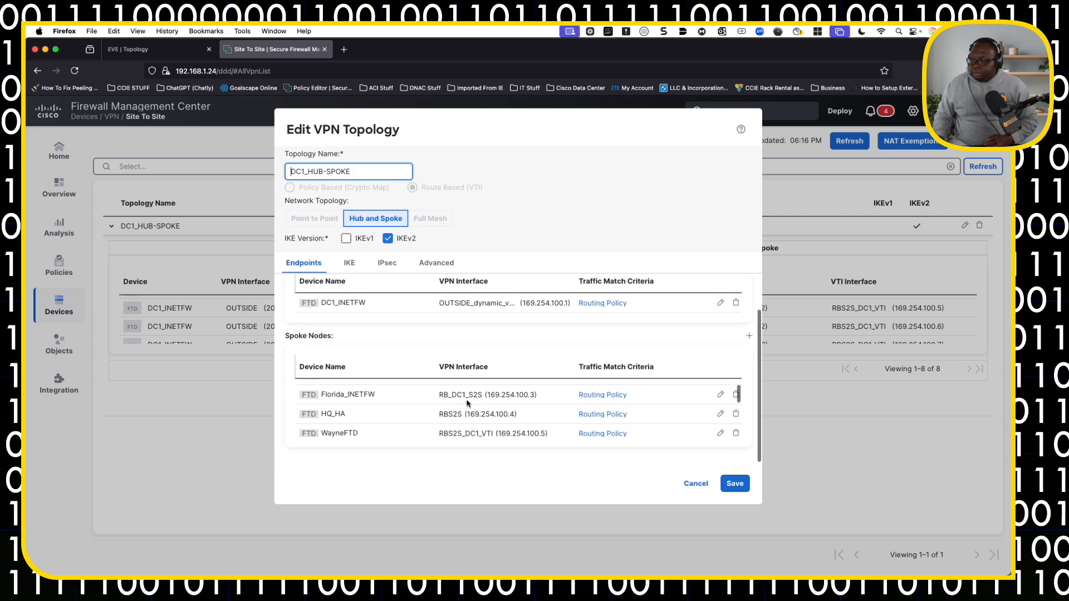
pyautogui.scroll(-3, 468, 403)
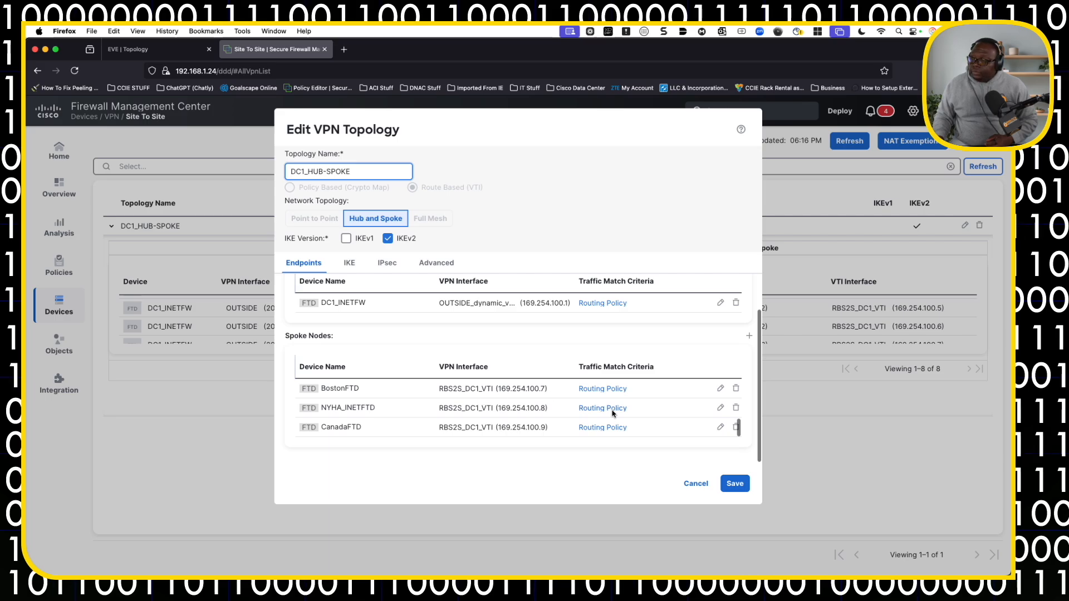
pyautogui.scroll(-1, 657, 411)
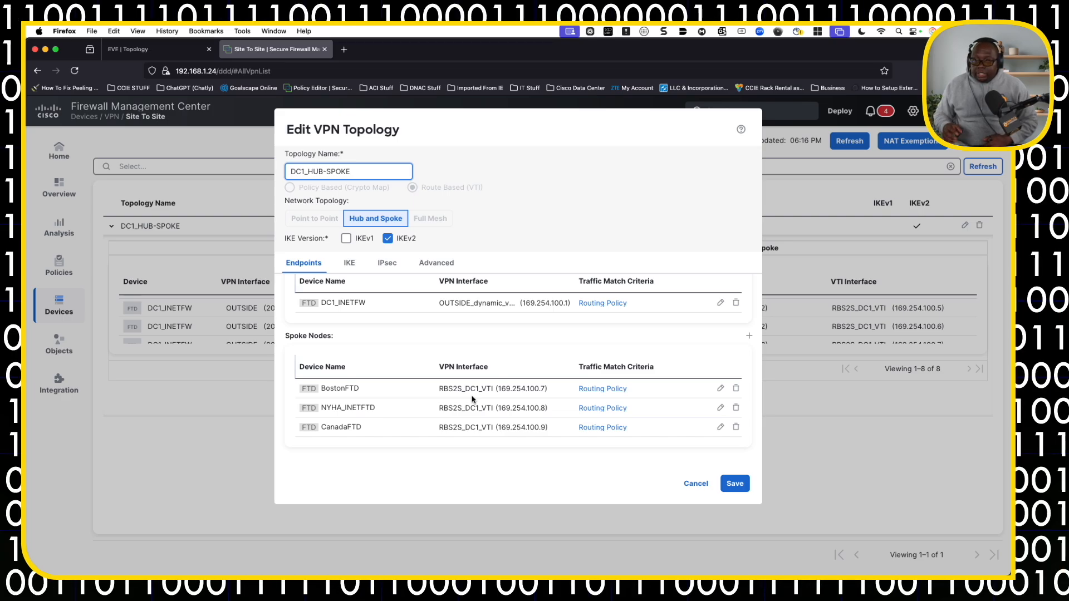
pyautogui.click(695, 484)
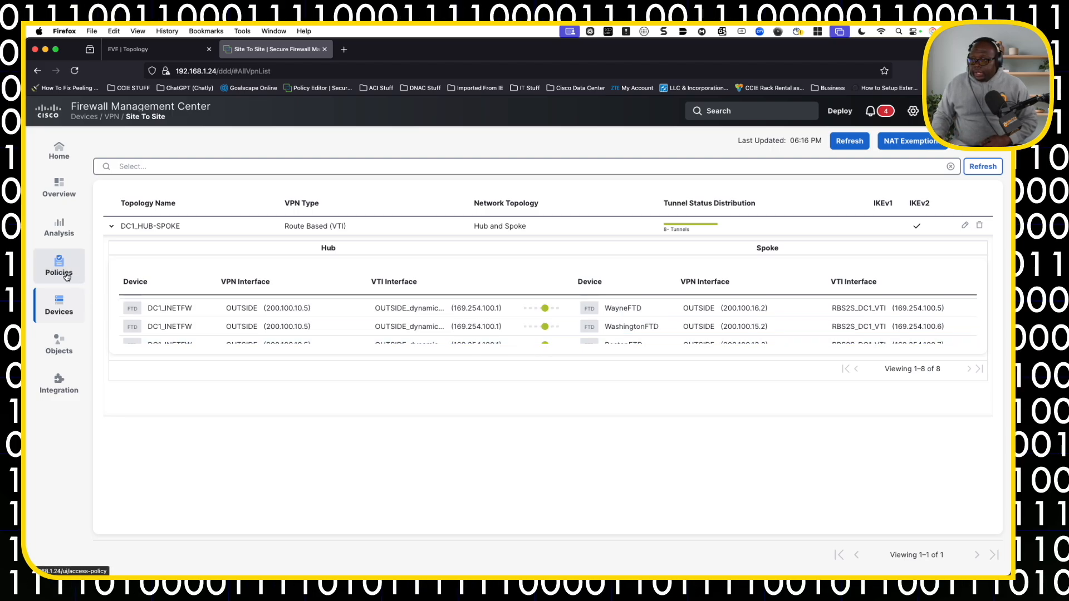
# Look through the access control policies and open the PLT_BASE policy to view its rules.
pyautogui.moveTo(66, 277)
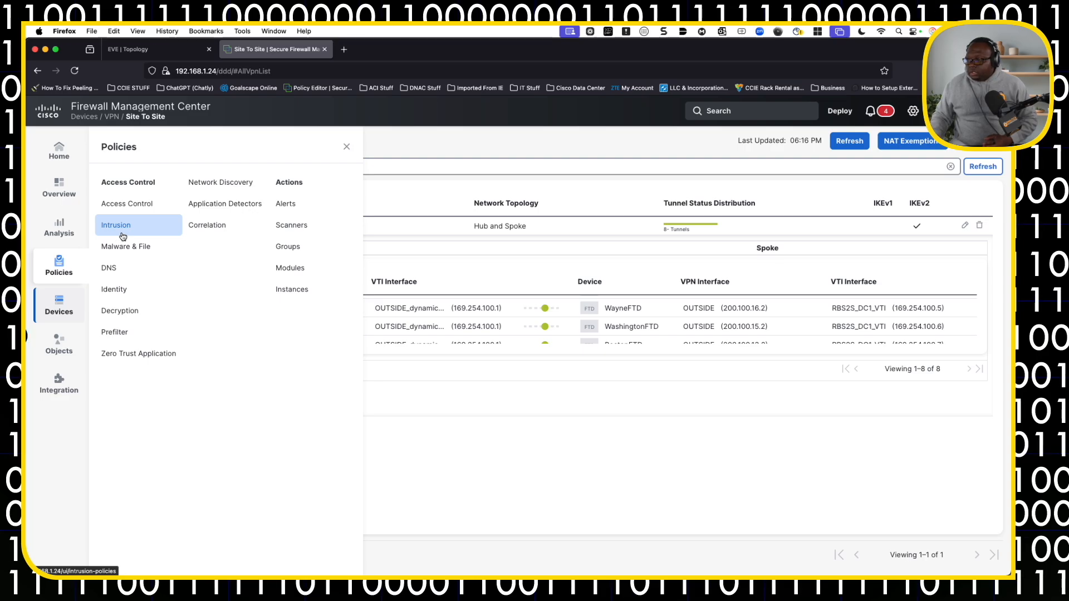
pyautogui.click(127, 205)
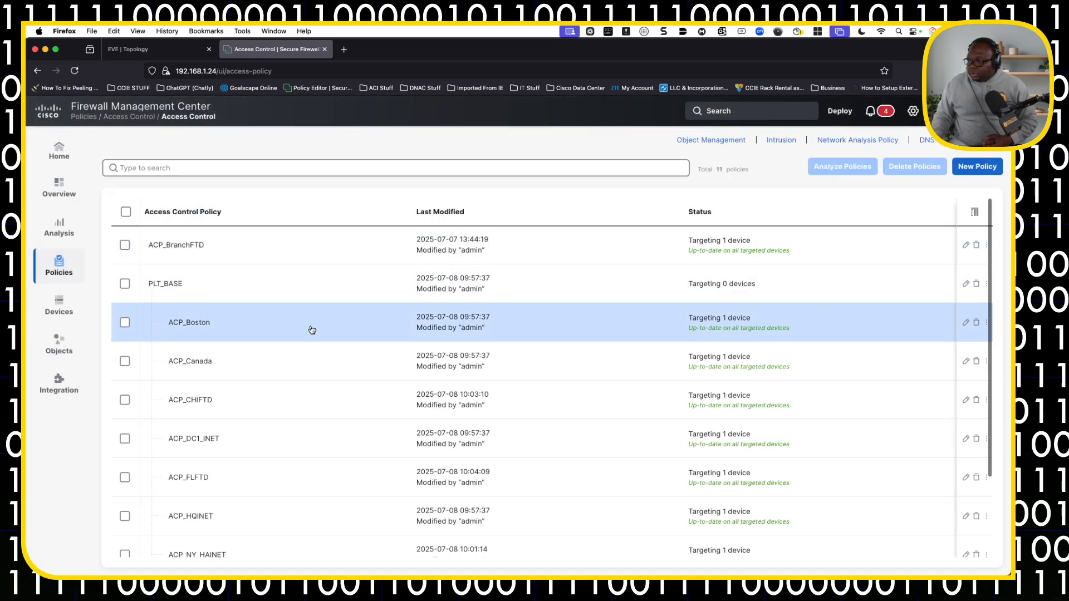
pyautogui.scroll(-2, 763, 345)
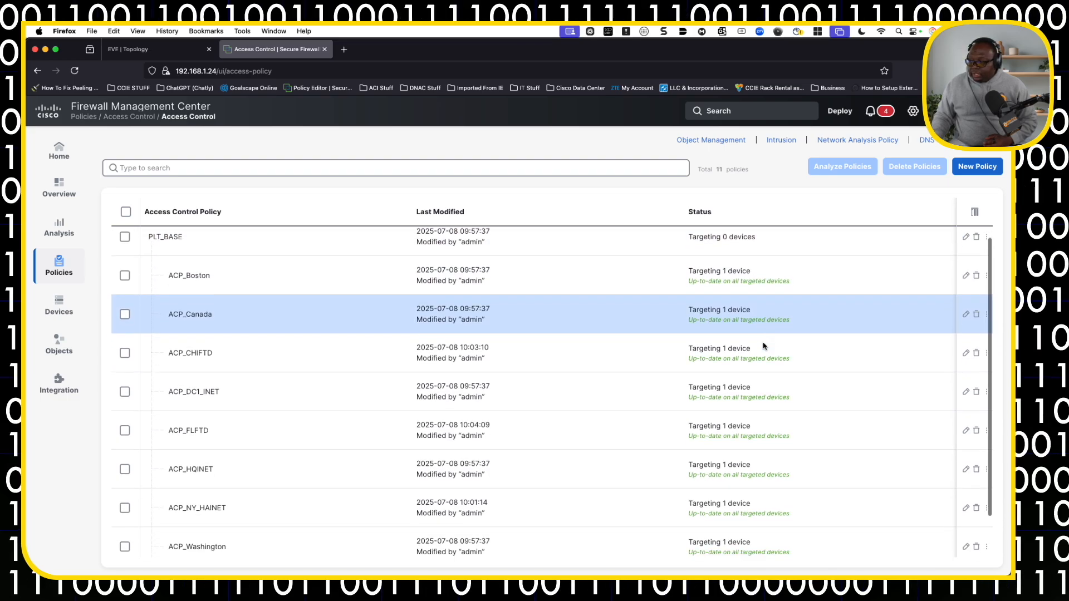
pyautogui.scroll(2, 763, 346)
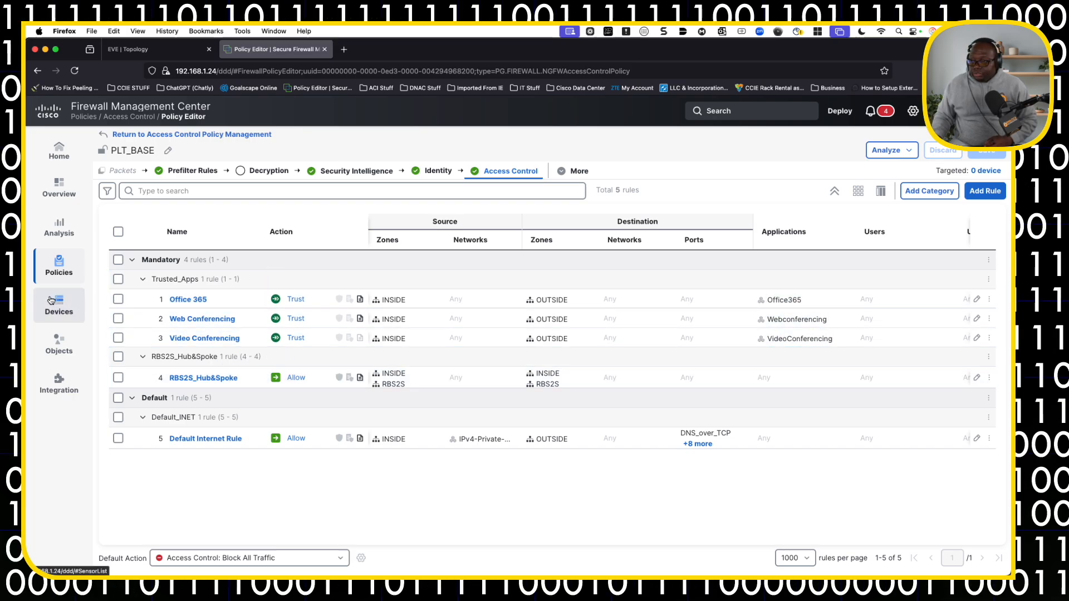
# Open the Site to Site VPN monitoring dashboard to check the tunnel status.
pyautogui.moveTo(69, 196)
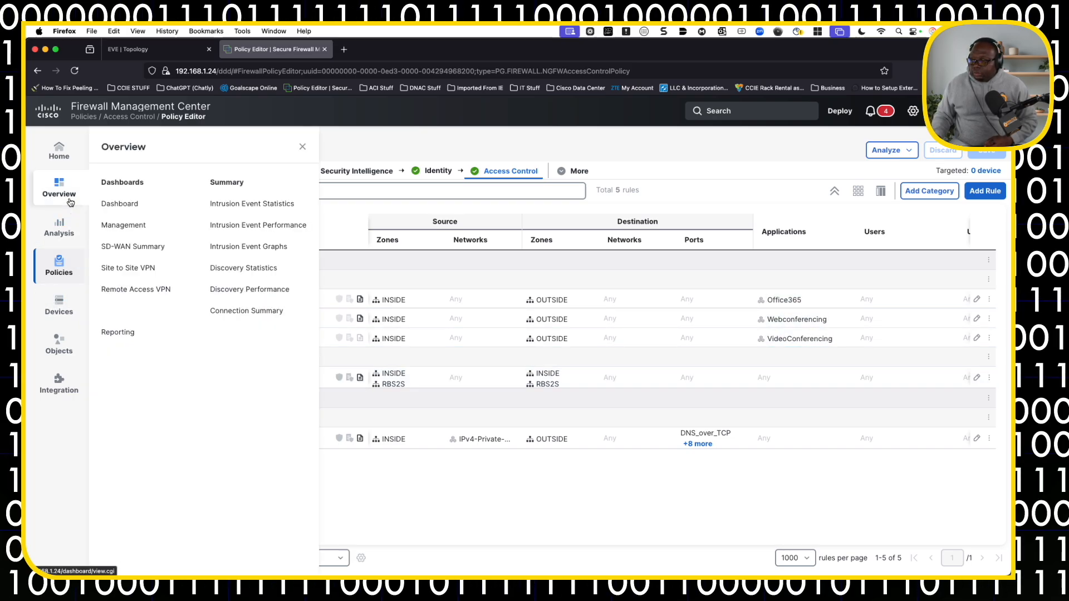
pyautogui.click(146, 269)
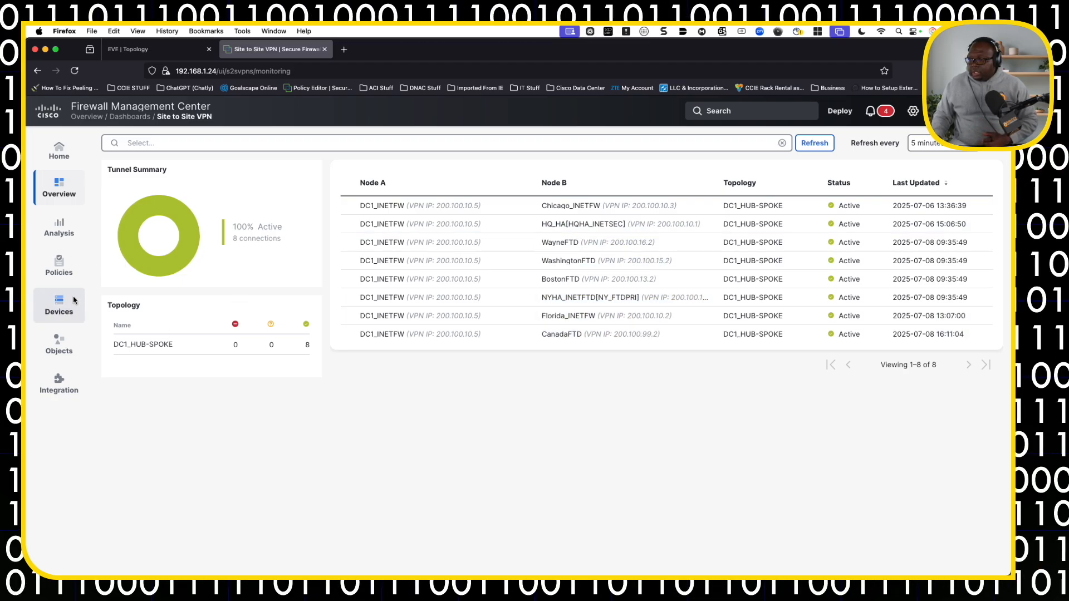
# Return to the site-to-site VPN topology list, view the VPN types offered for a new topology, and cancel its creation.
pyautogui.moveTo(77, 265)
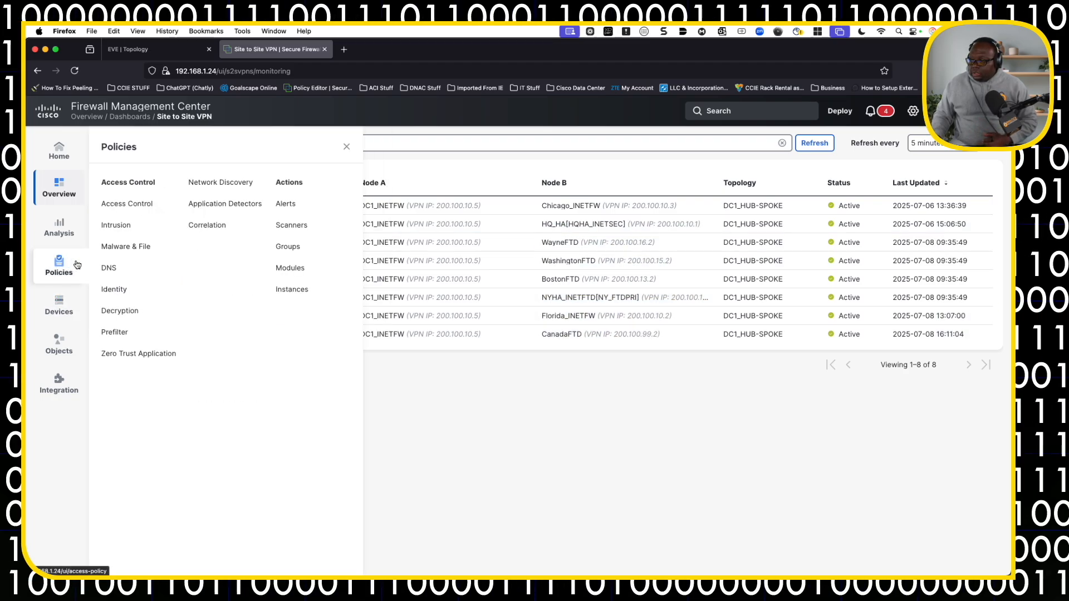
pyautogui.moveTo(59, 306)
pyautogui.click(120, 377)
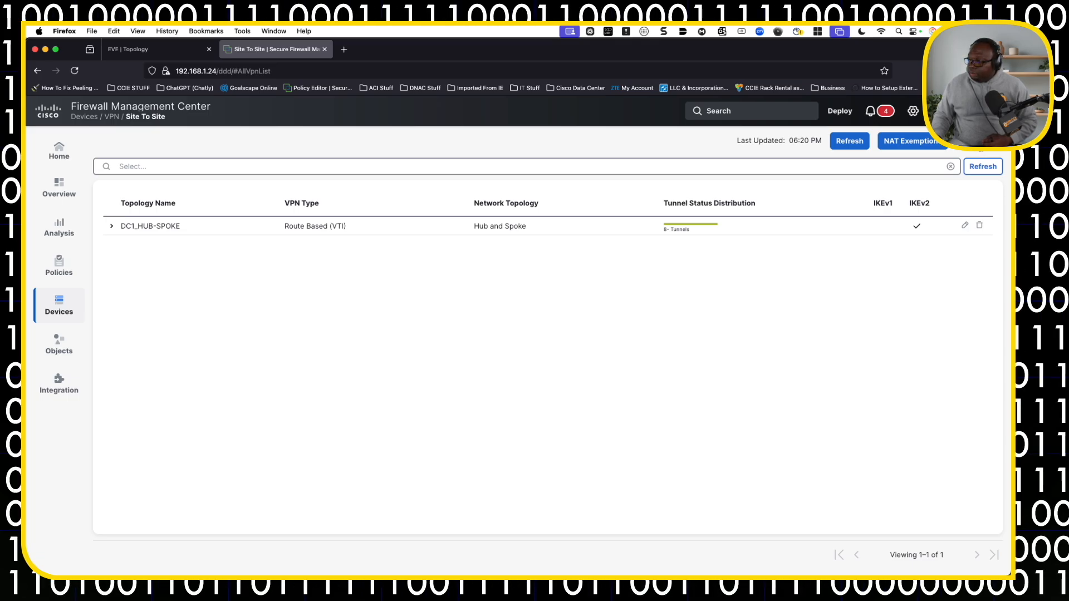
pyautogui.click(981, 142)
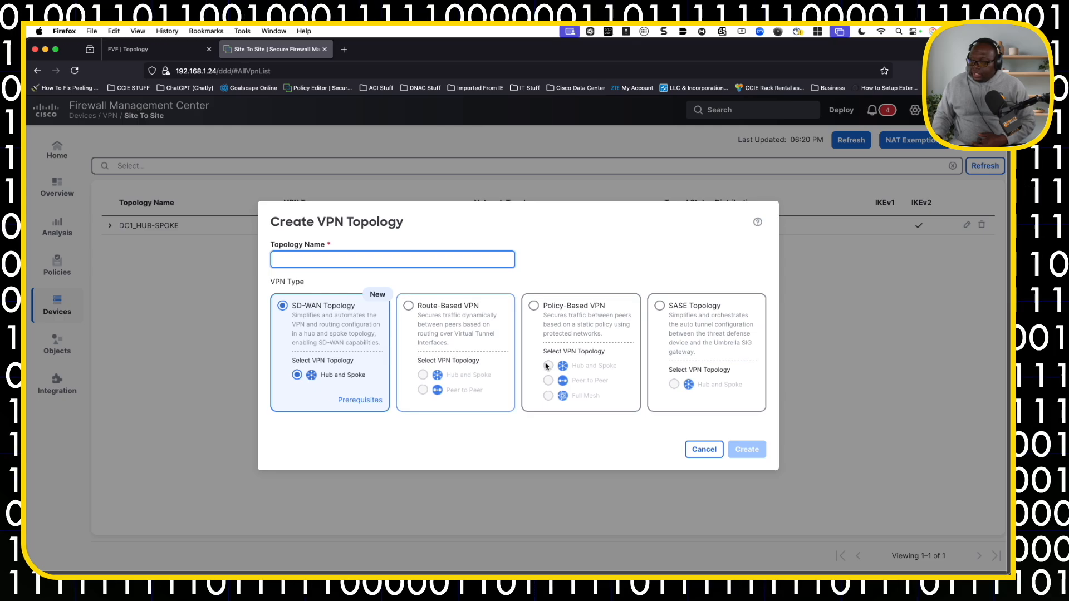
pyautogui.click(697, 450)
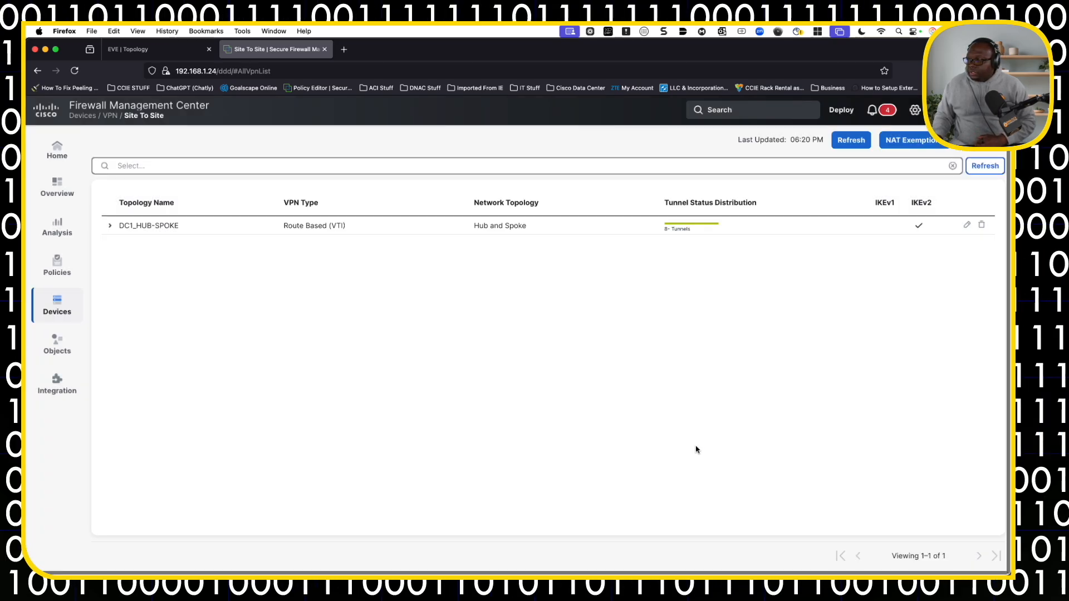
# Expand the DC1_HUB-SPOKE topology's tunnels and switch back to the EVE topology diagram.
pyautogui.click(110, 225)
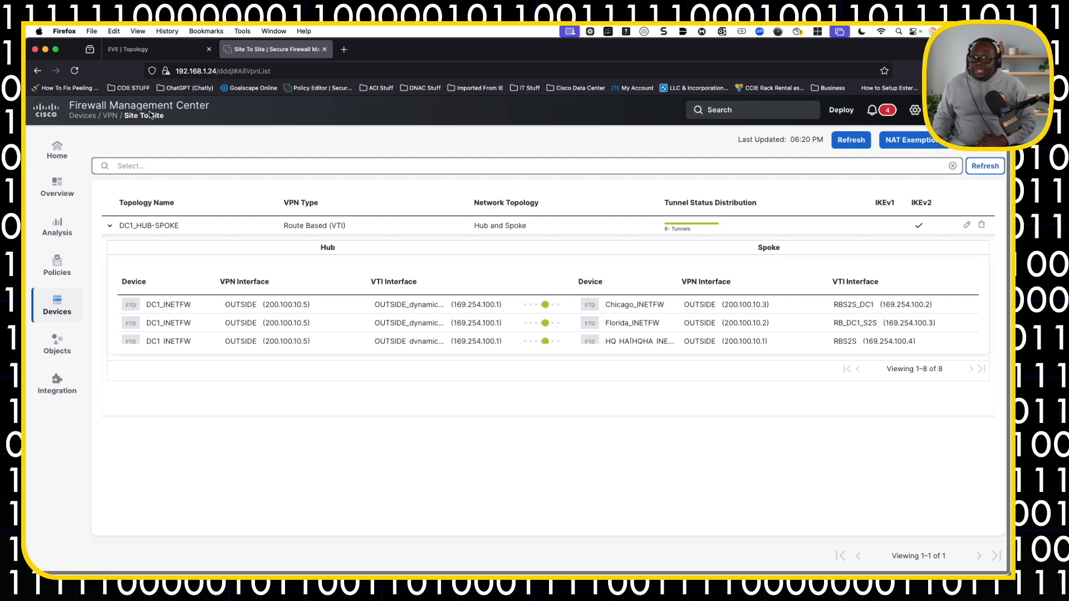
pyautogui.click(161, 54)
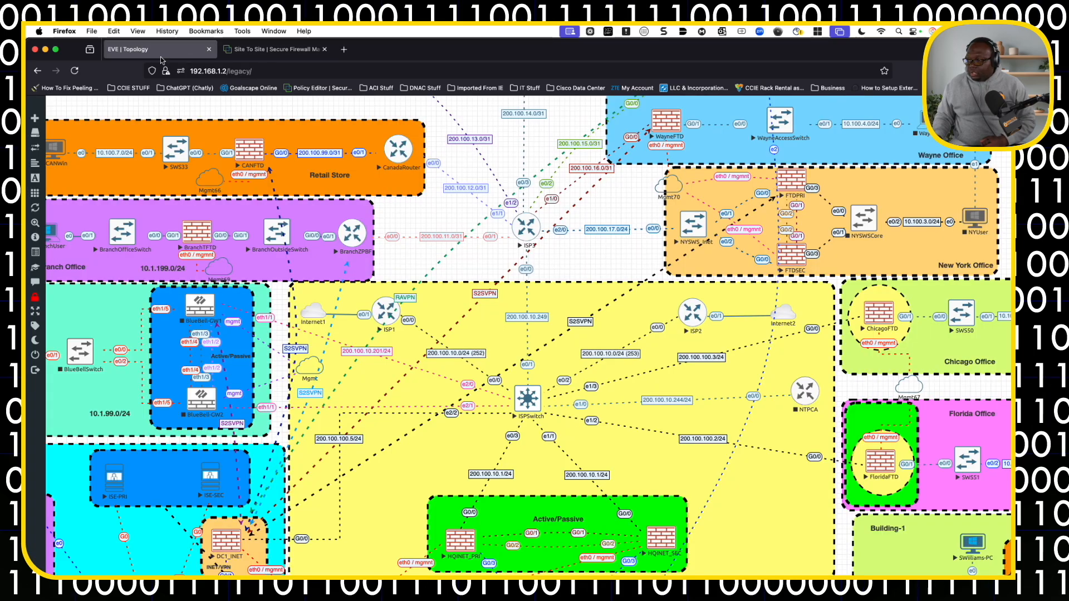
# Return to Firewall Management Center and open the DC1_INETFW device for editing from the device management list.
pyautogui.click(271, 49)
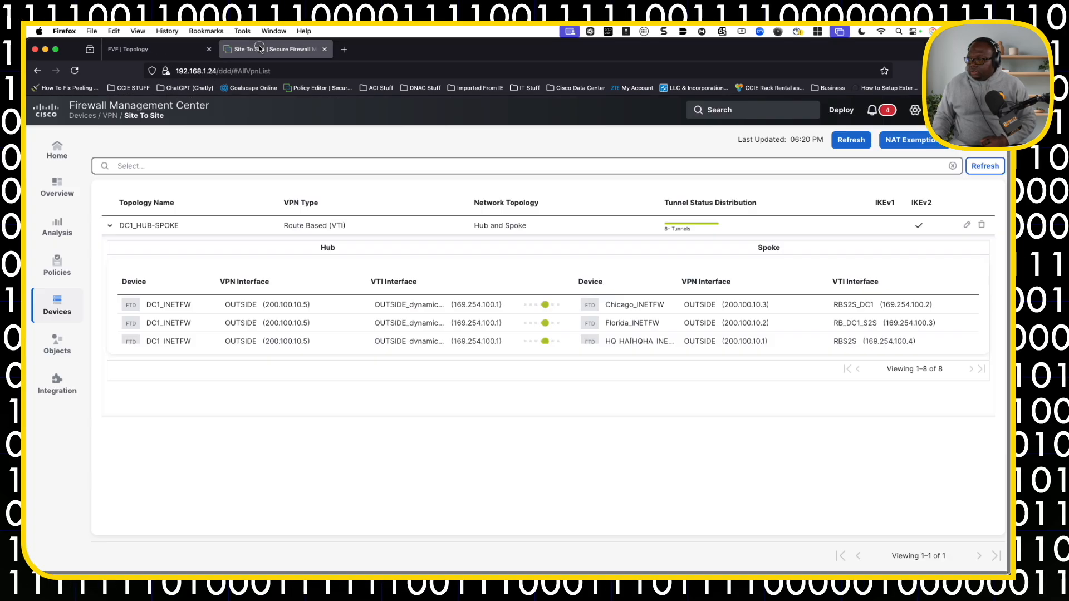
pyautogui.click(62, 302)
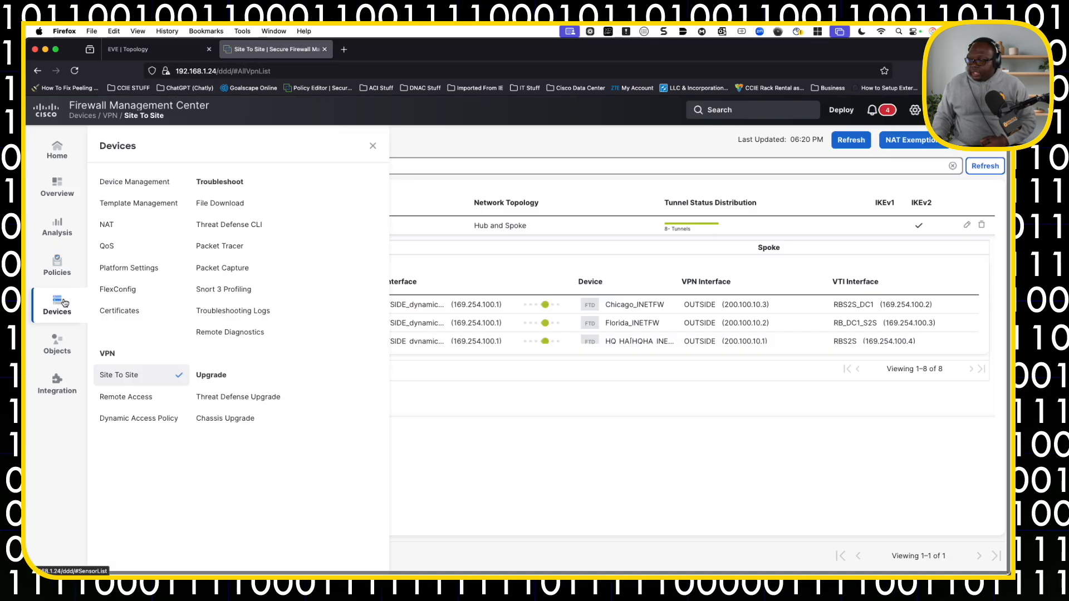
pyautogui.click(164, 186)
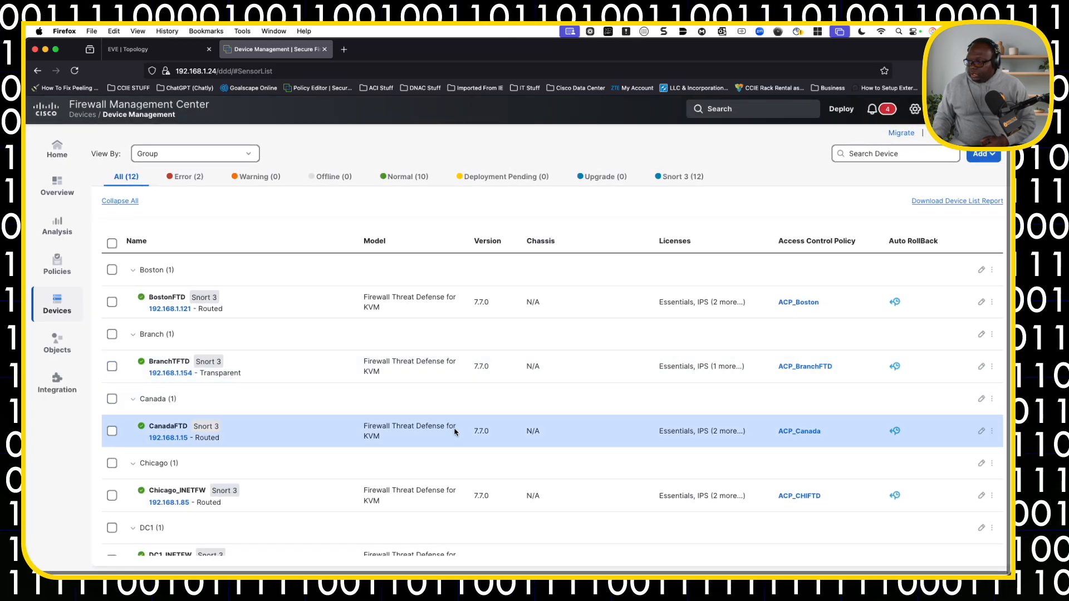
pyautogui.scroll(-3, 482, 496)
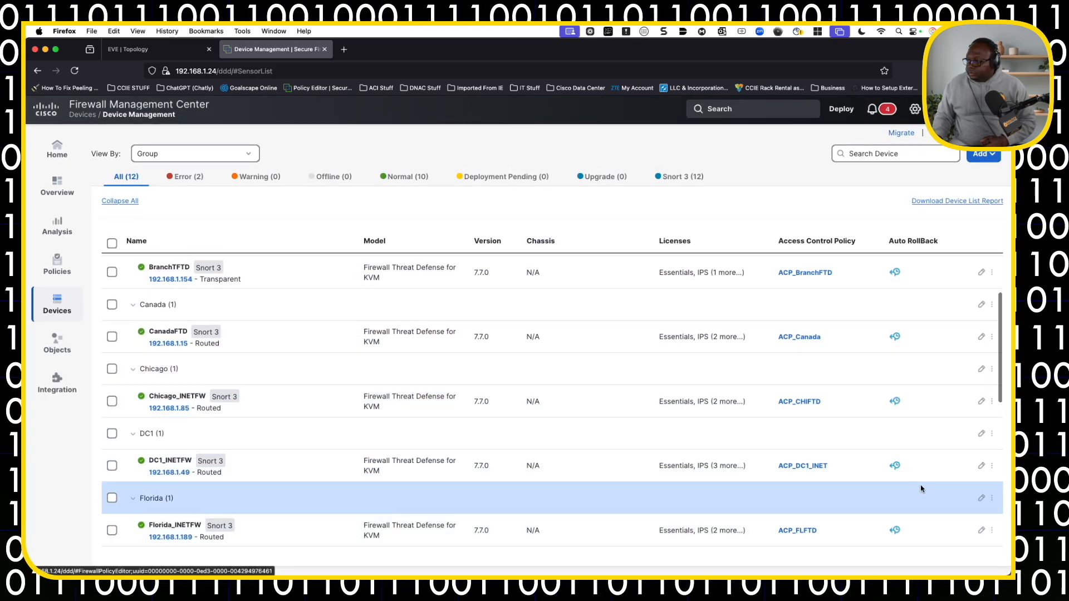
pyautogui.click(981, 465)
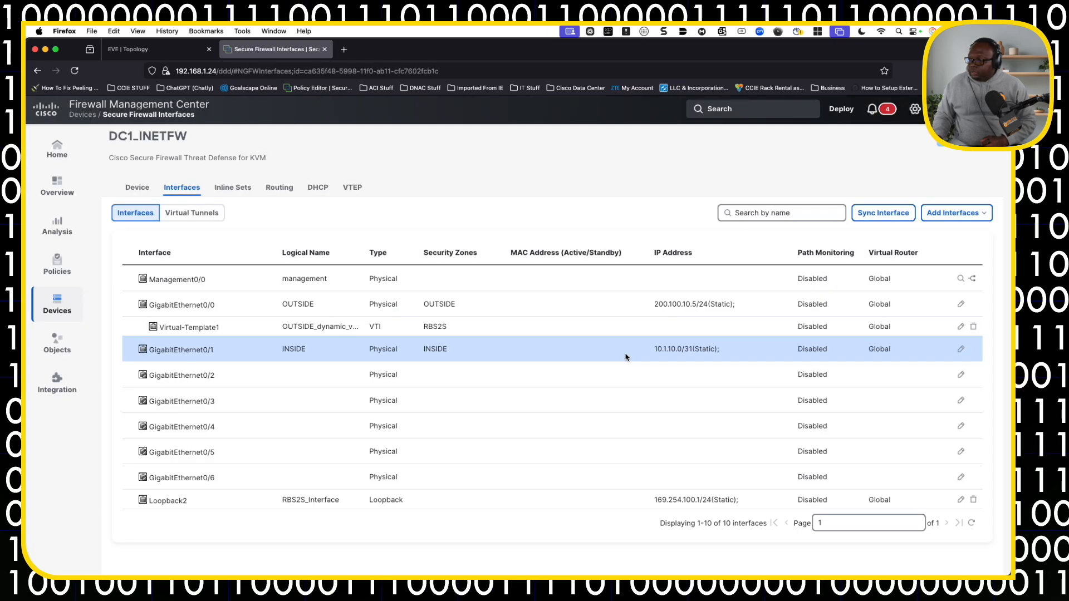
# View the OSPF area and redistribution settings in DC1_INETFW's routing configuration.
pyautogui.click(280, 189)
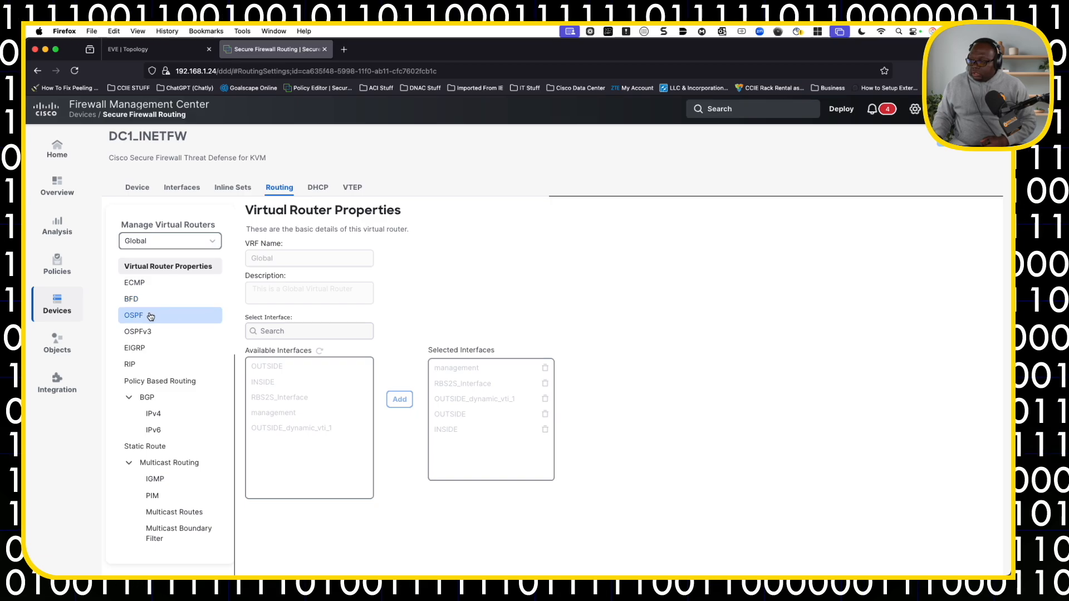
pyautogui.click(150, 316)
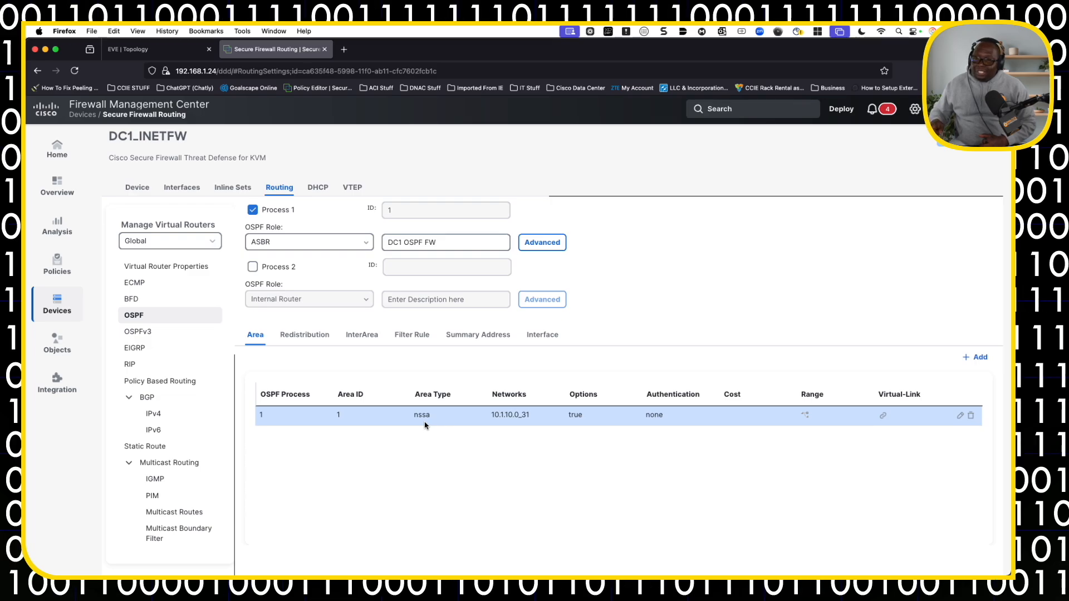
pyautogui.click(311, 335)
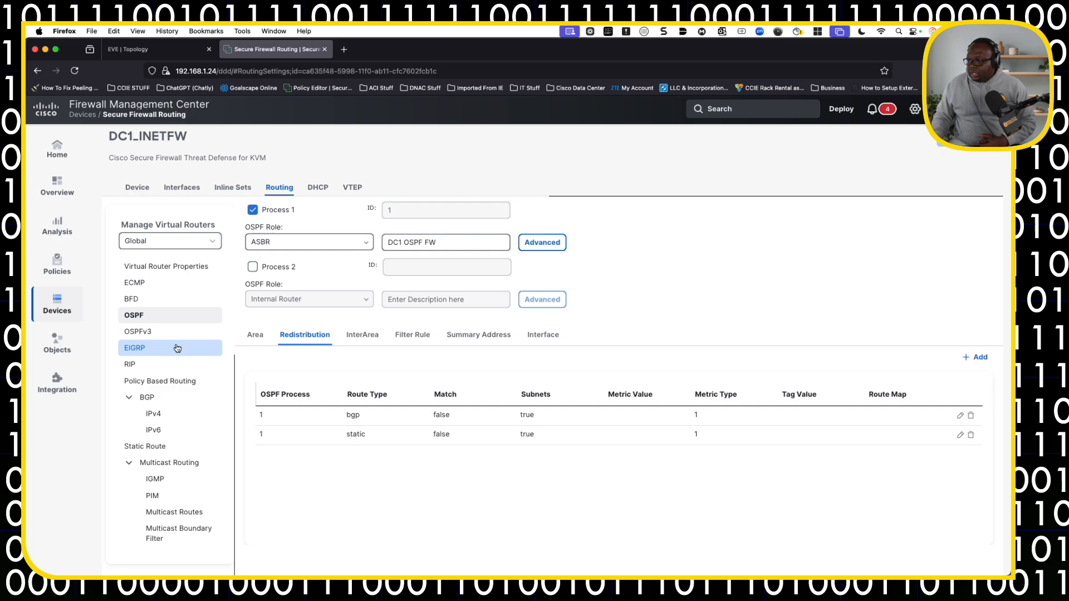
# View the general BGP settings of DC1_INETFW and its BGP IPv4 neighbor list.
pyautogui.scroll(-1, 153, 490)
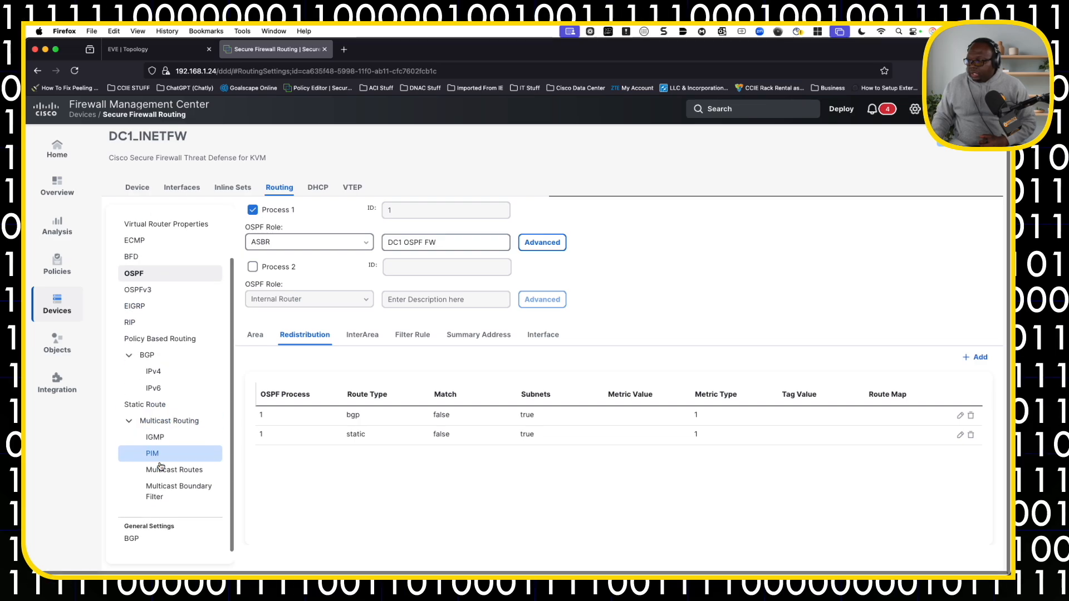
pyautogui.click(143, 549)
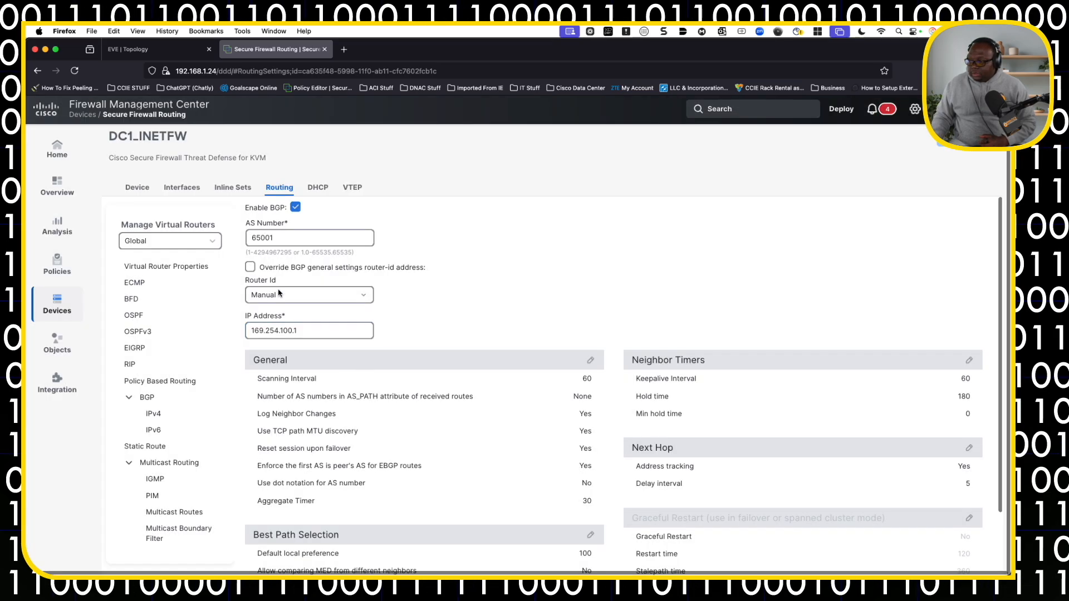
pyautogui.click(173, 412)
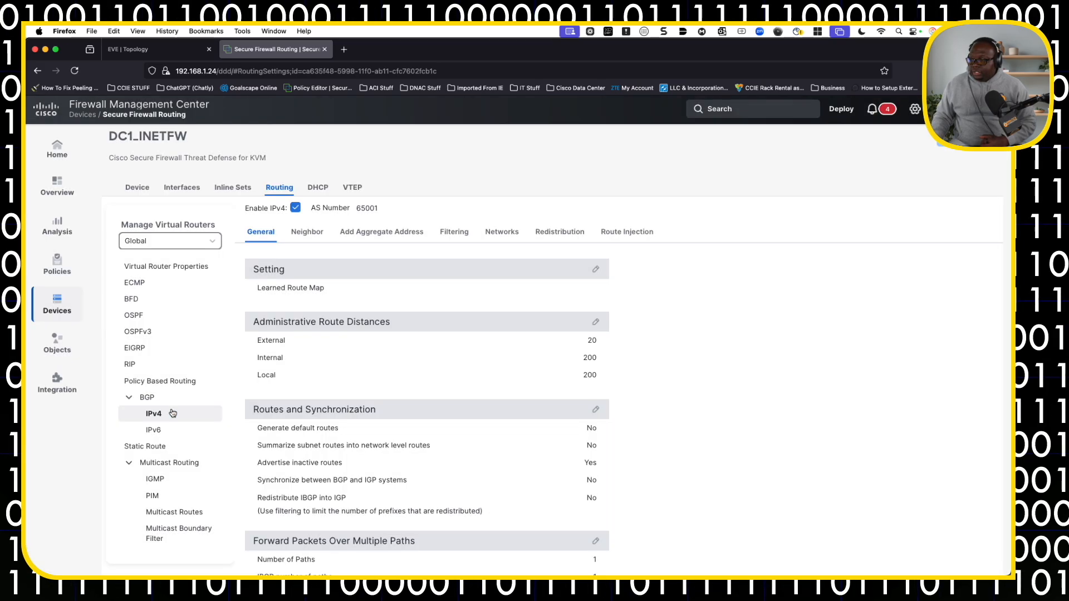
pyautogui.click(315, 241)
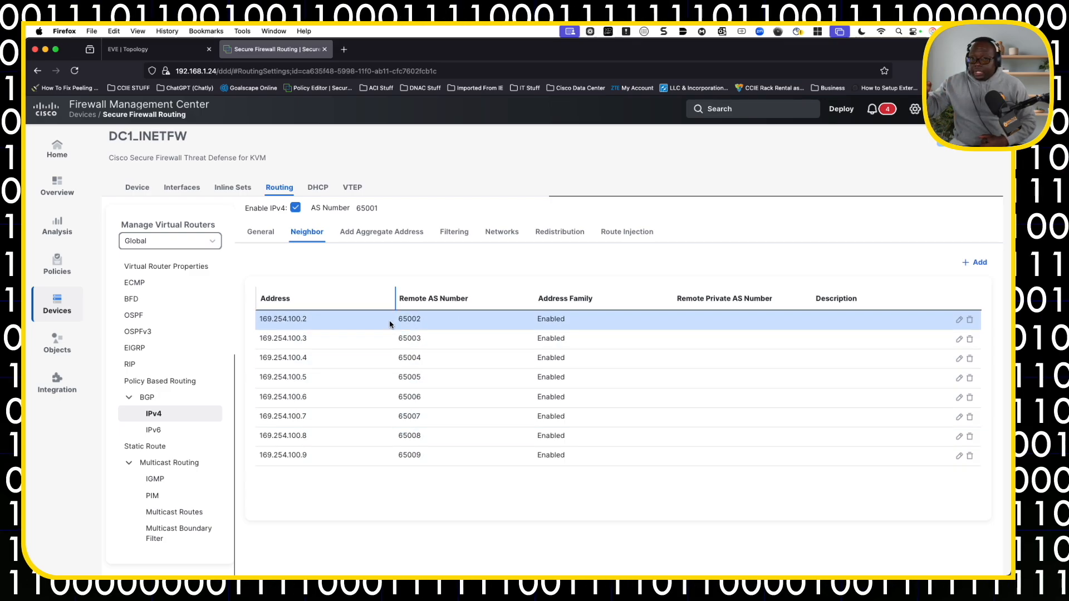
# Check the redistribution, advertised networks and filtering settings of the BGP IPv4 configuration.
pyautogui.click(561, 238)
pyautogui.click(497, 237)
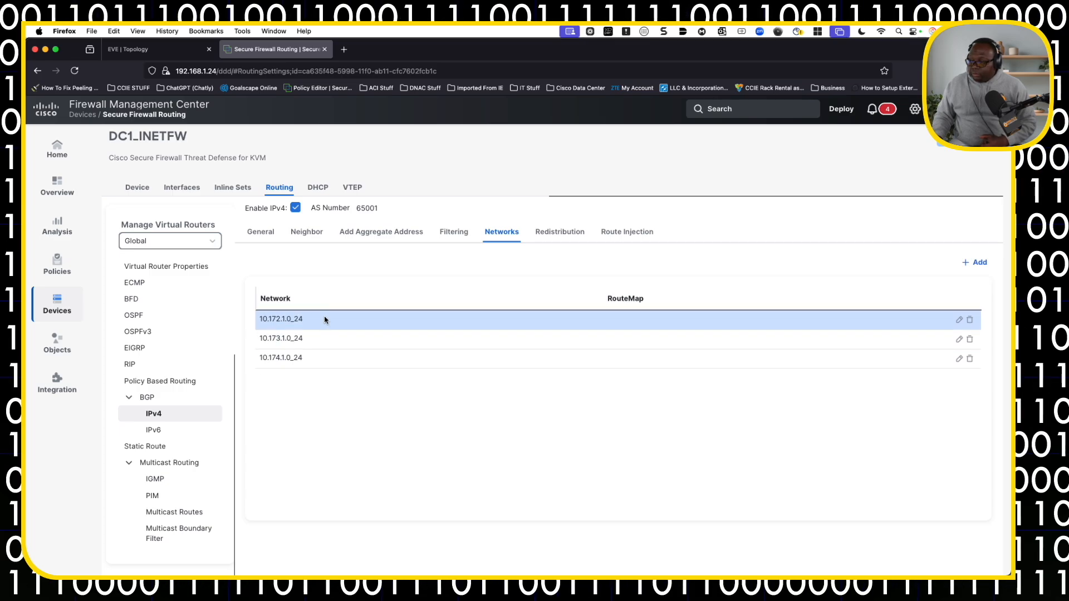
pyautogui.click(461, 234)
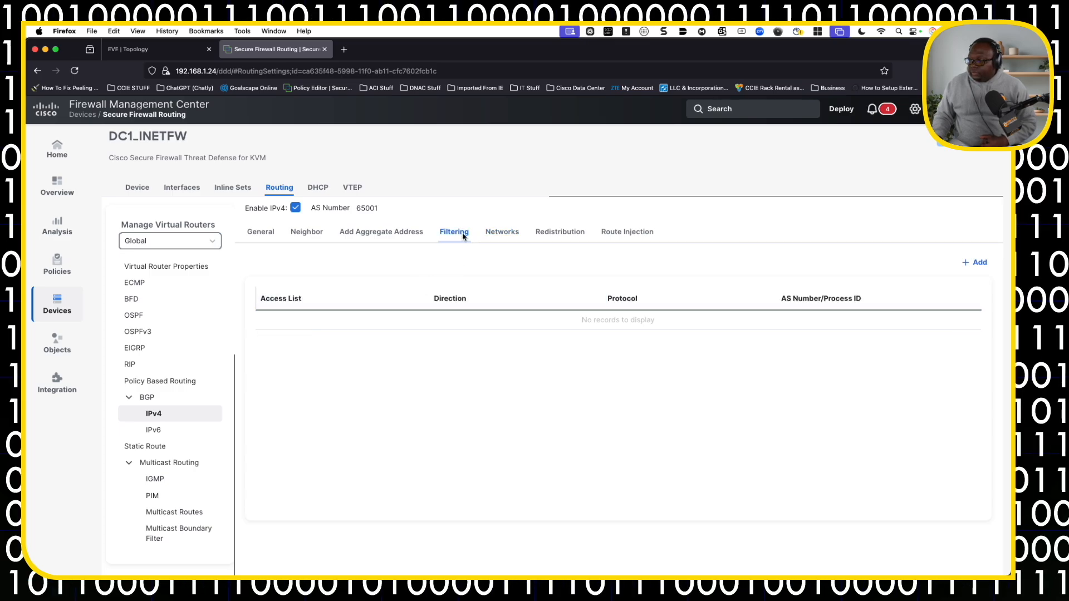
# Go back to the BGP neighbors, view the settings of neighbor 169.254.100.2, and close them without changes.
pyautogui.click(314, 233)
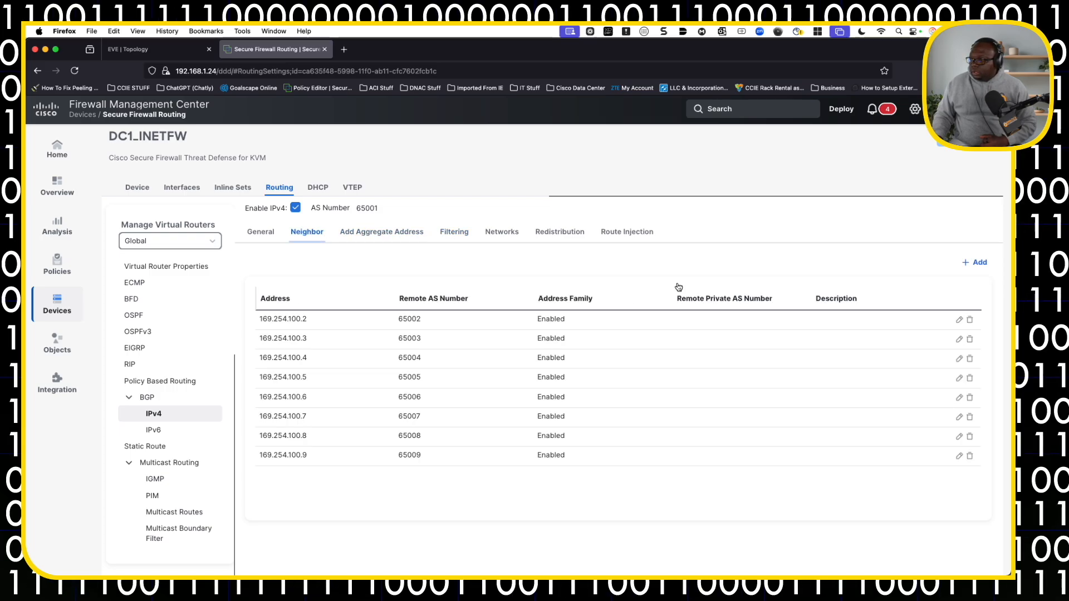
pyautogui.click(960, 321)
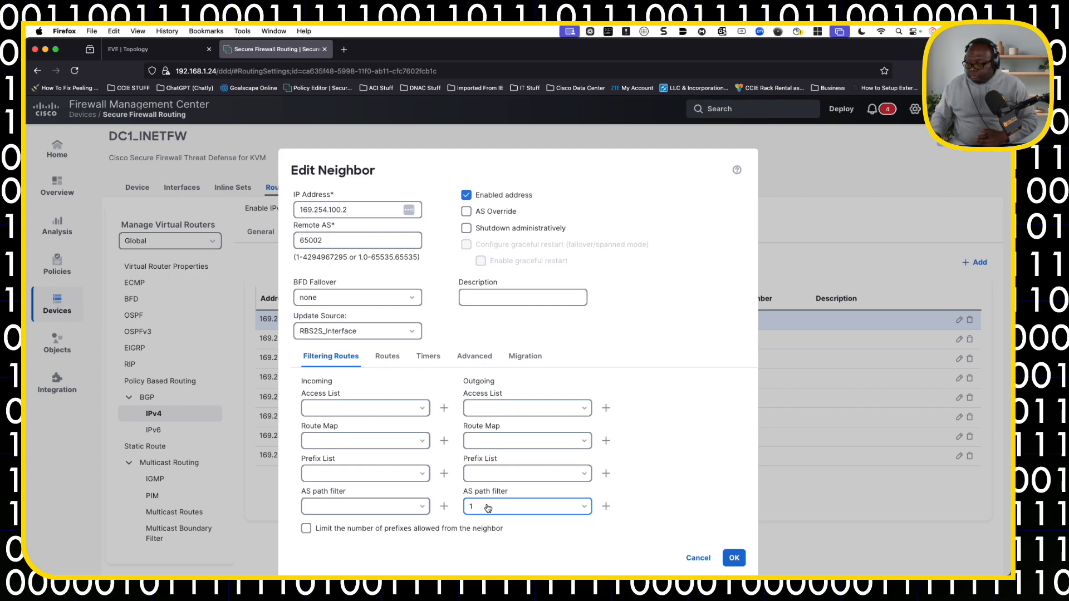
pyautogui.click(698, 558)
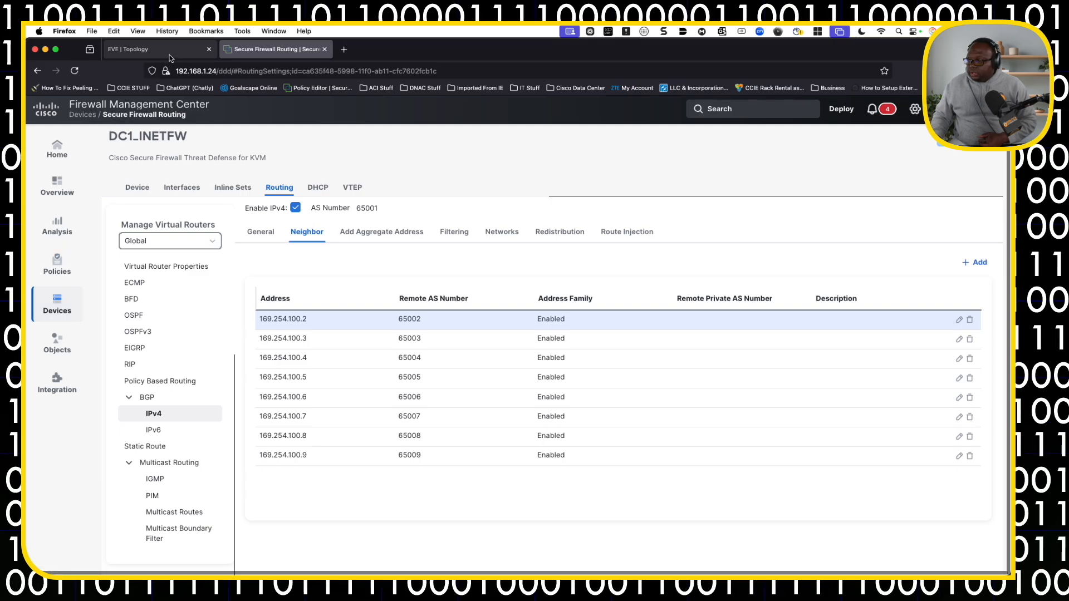
# Switch to the EVE topology diagram and open the DC1_INET firewall's console, retrying the remote connection.
pyautogui.click(128, 49)
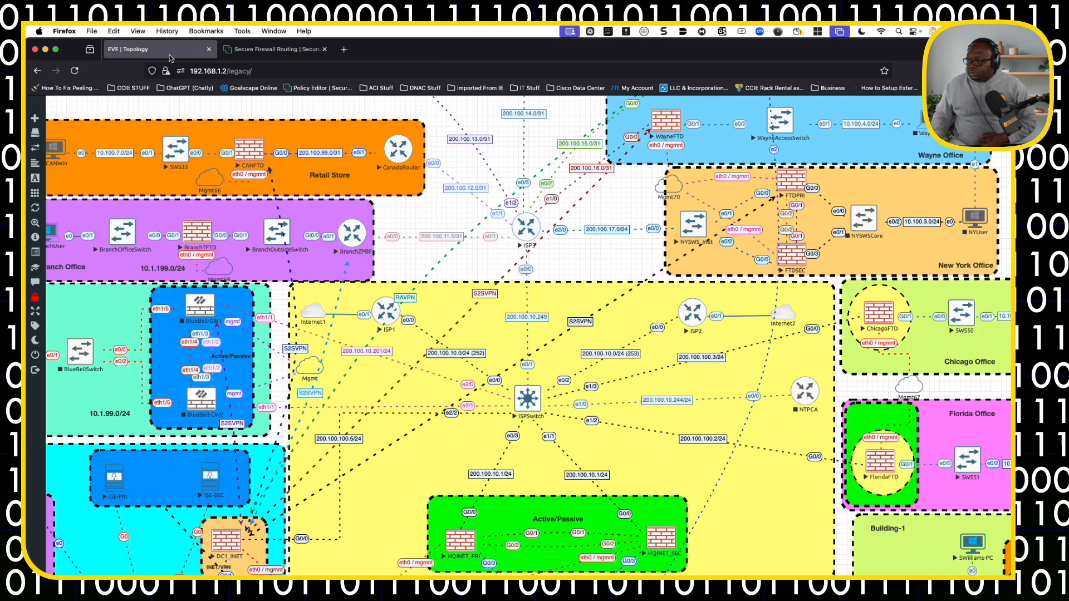
pyautogui.click(232, 549)
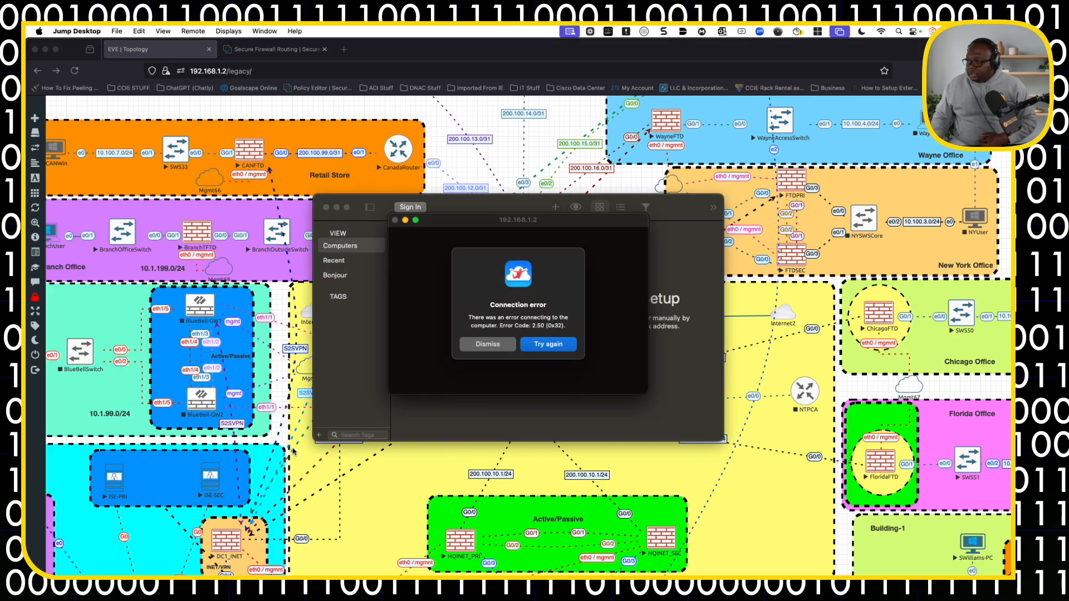
pyautogui.click(543, 239)
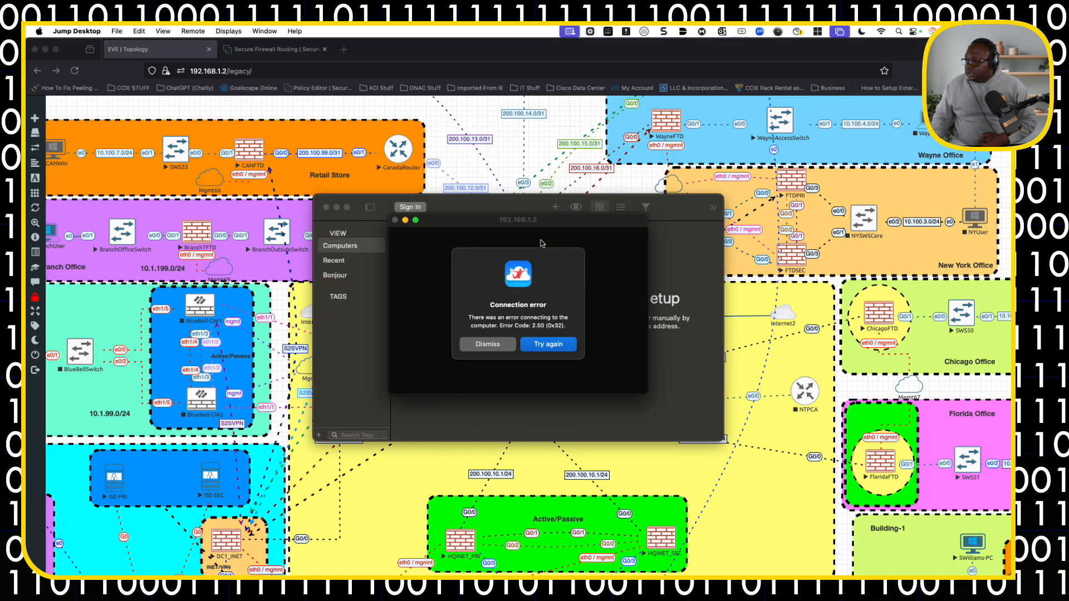
pyautogui.click(524, 345)
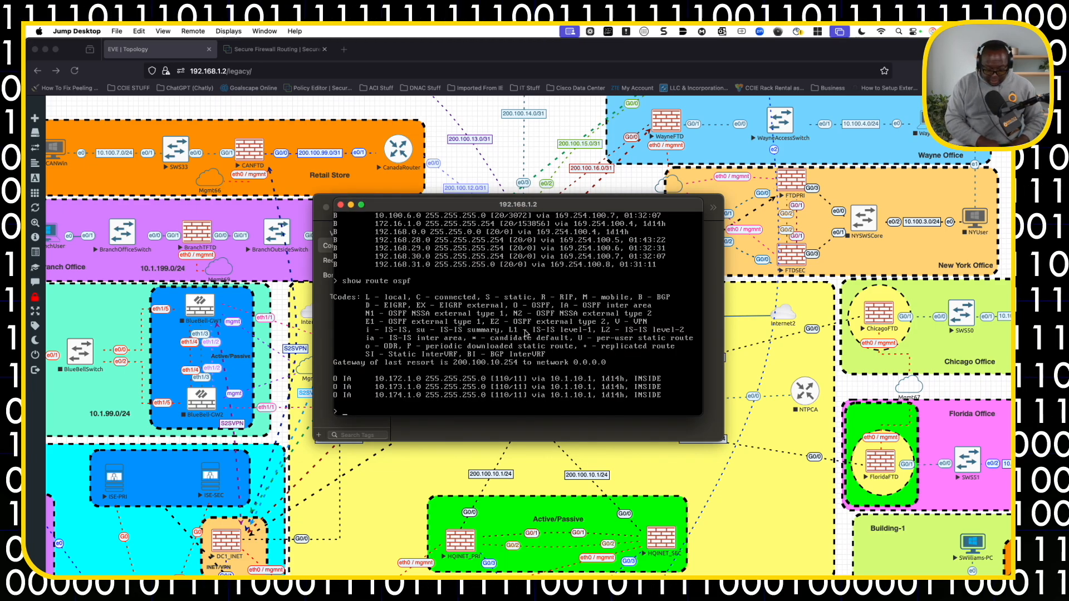
# Run "show route bgp" on the DC1_INET firewall to list its BGP routes.
pyautogui.write('w route')
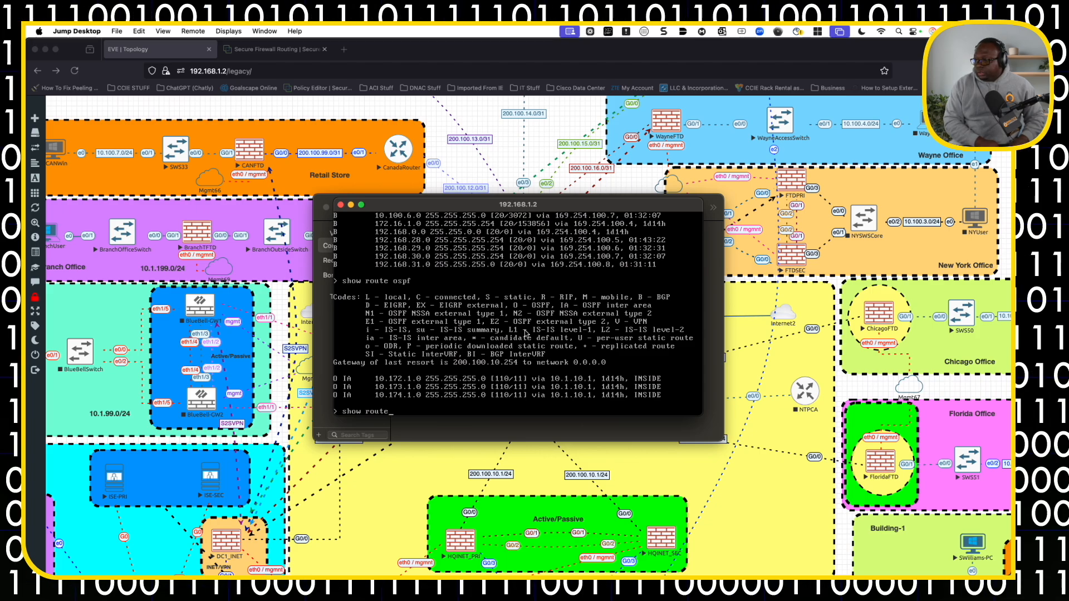
pyautogui.write('bgp bgp')
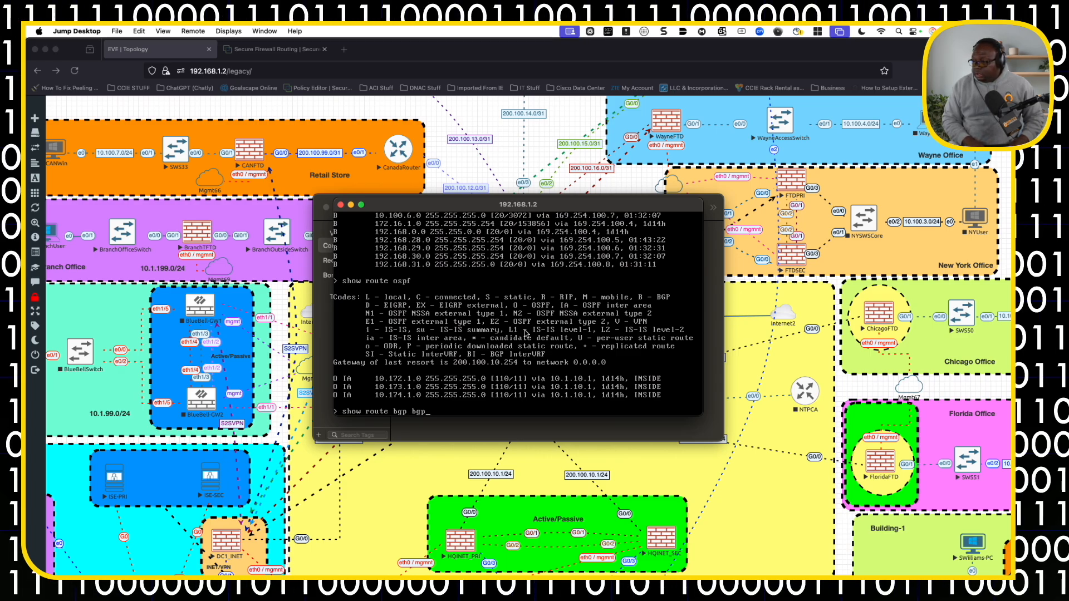
pyautogui.press('BackSpace')
pyautogui.press('BackSpace')
pyautogui.press('BackSpace')
pyautogui.press('BackSpace')
pyautogui.press('Return')
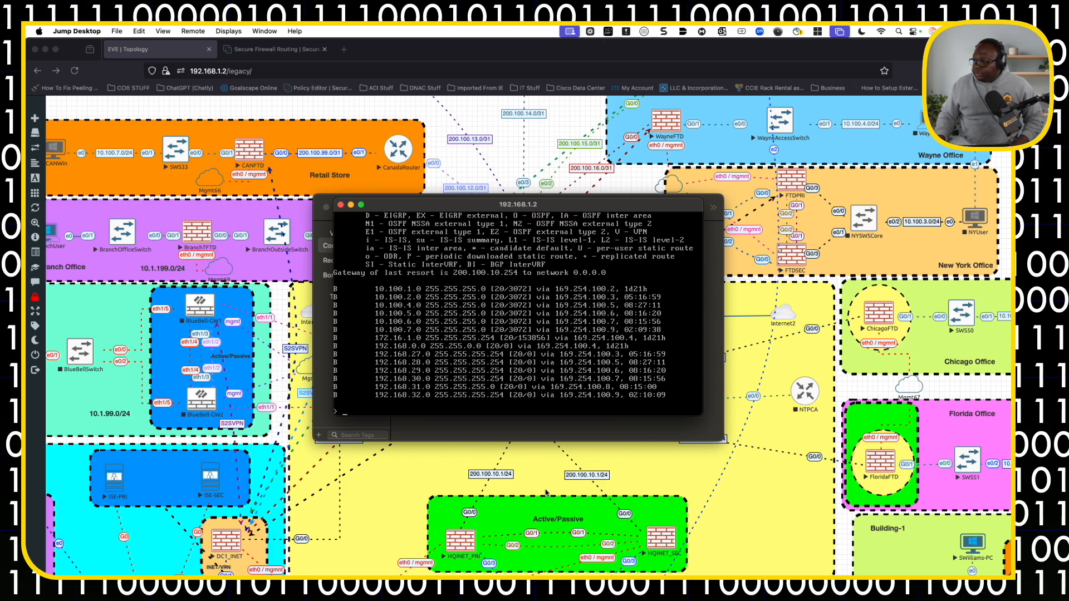
# Open the ChicagoFTD console from the topology diagram and run "show route bgp" on it.
pyautogui.hscroll(3, 532, 486)
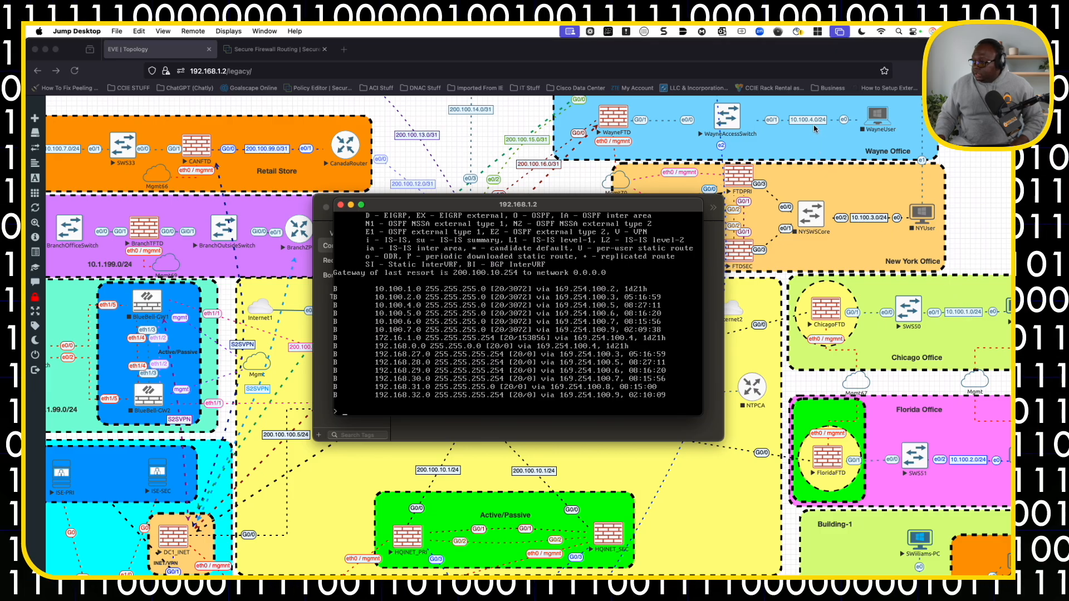
pyautogui.scroll(2, 814, 129)
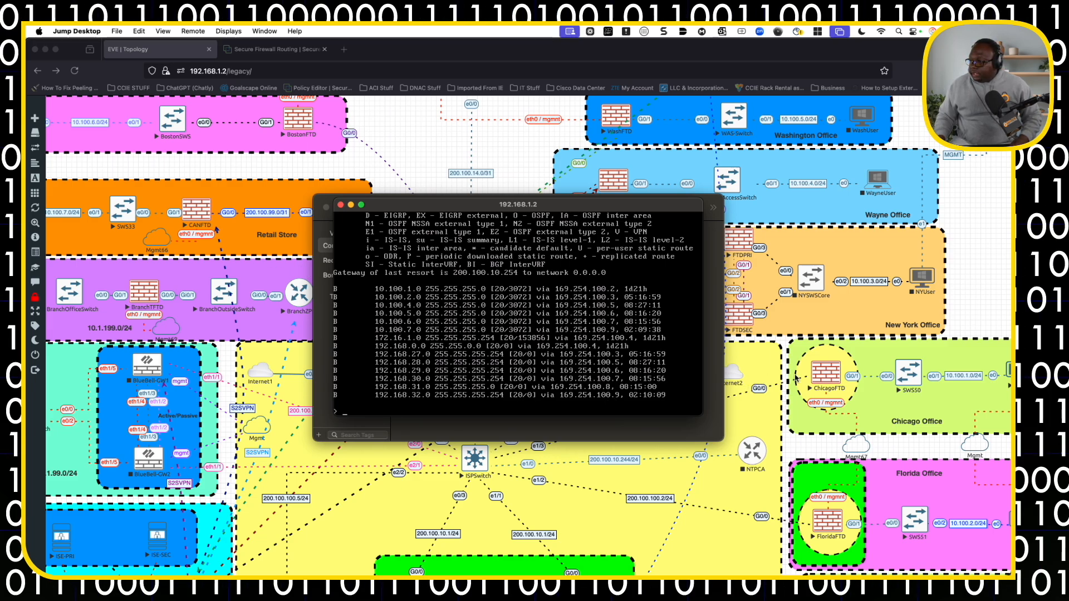
pyautogui.click(821, 382)
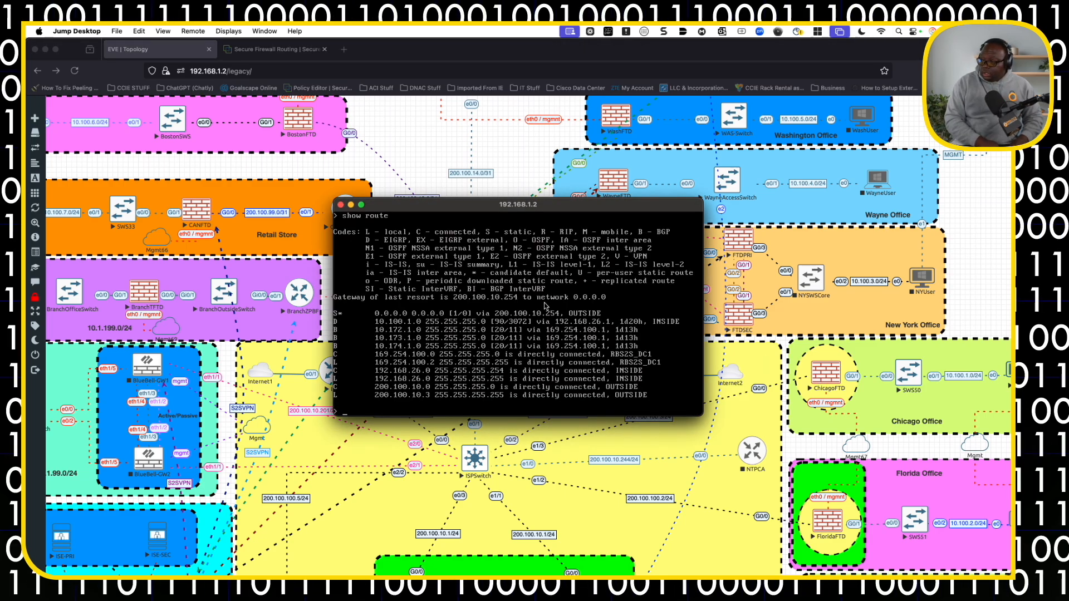
pyautogui.write('show')
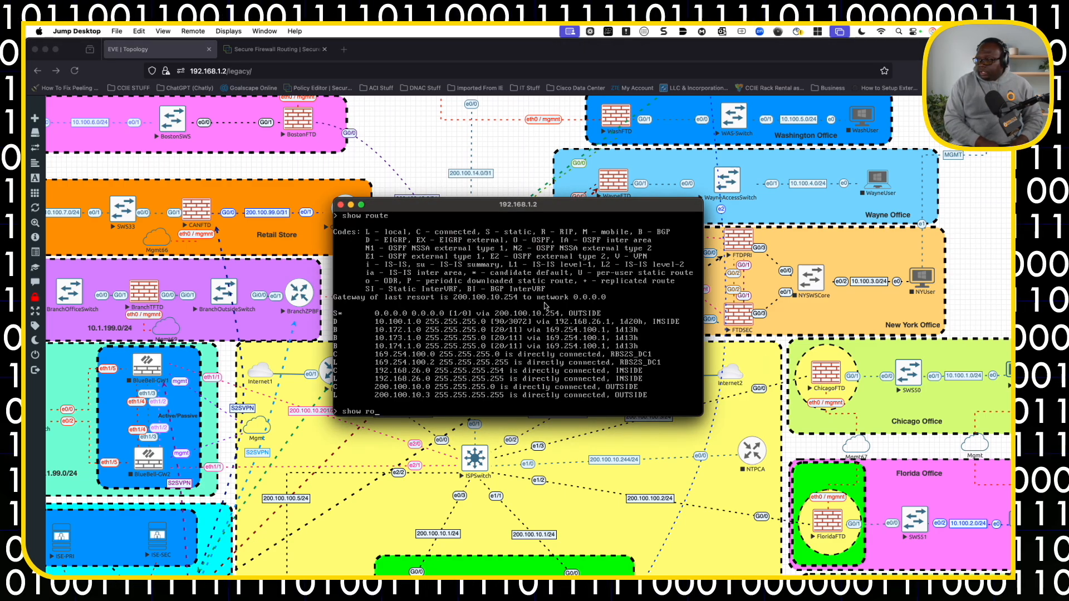
pyautogui.write('route')
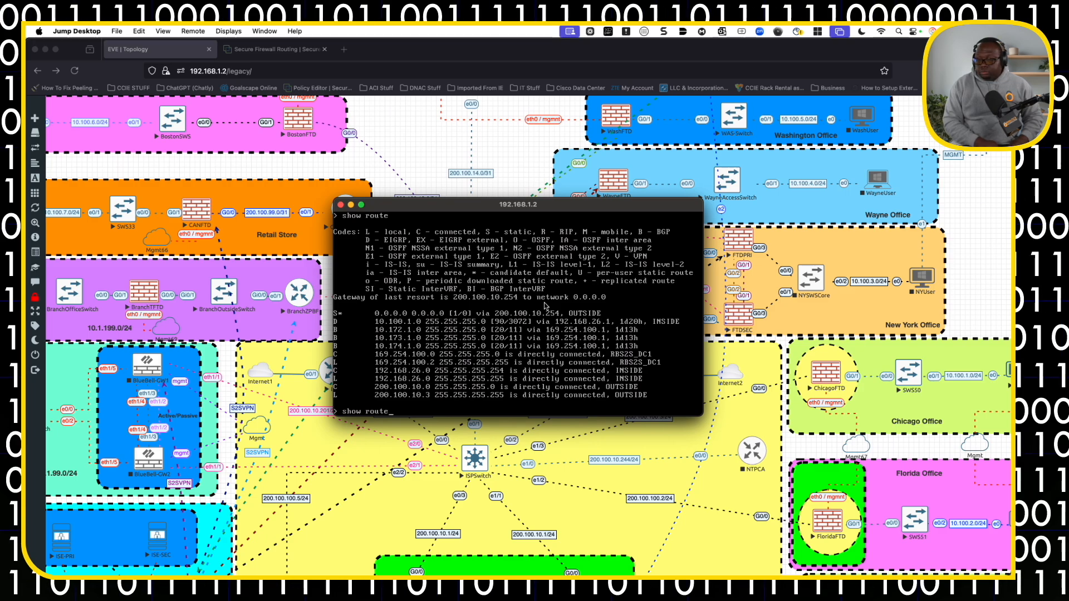
pyautogui.write(' bgp')
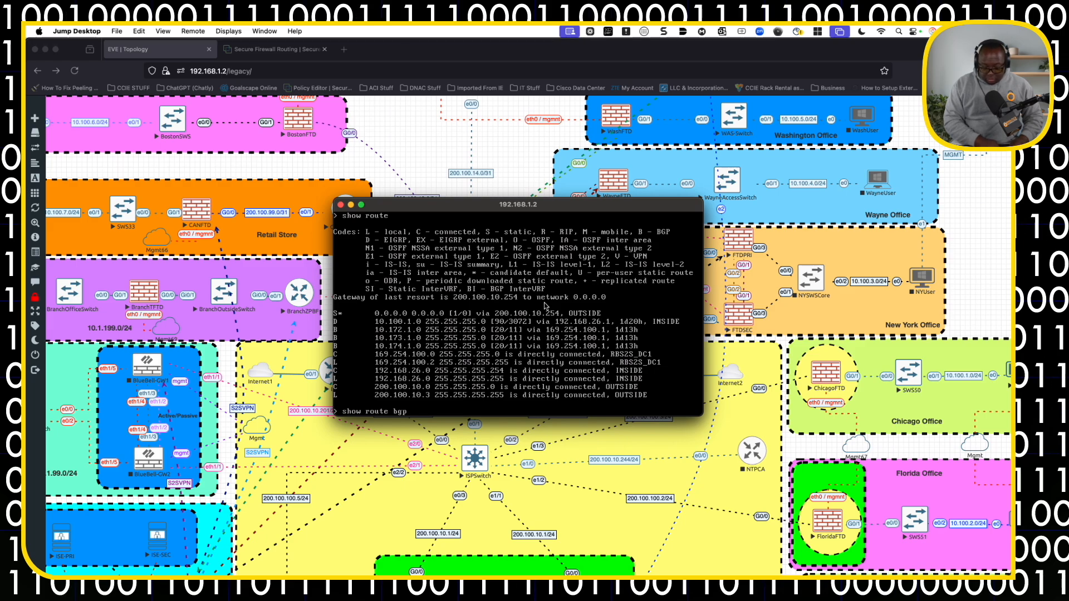
pyautogui.press('Return')
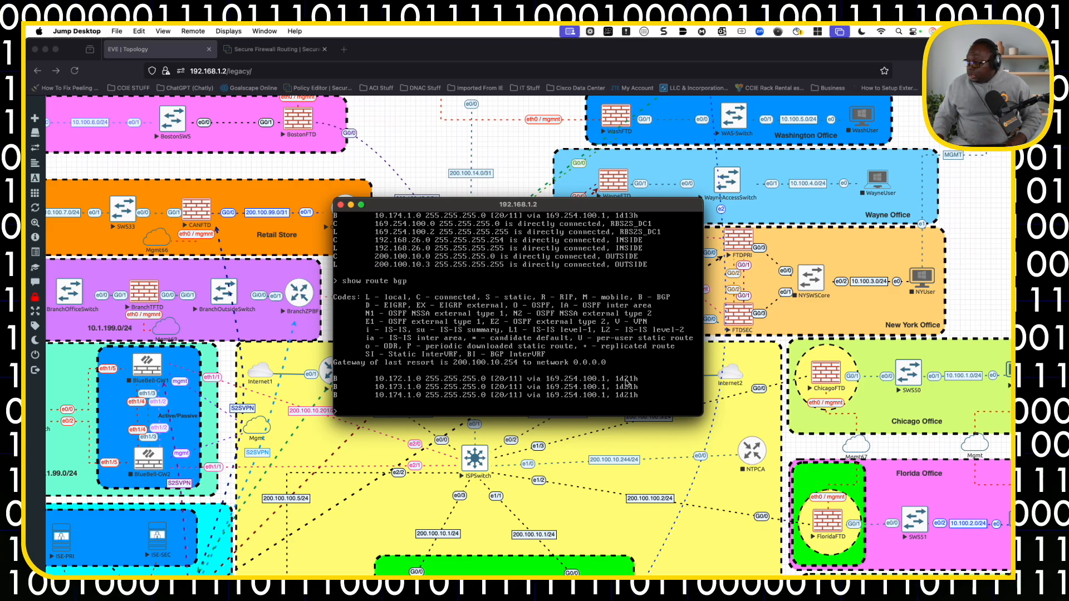
# Look over the data center and branch office subnets in the topology and open the Chicago office's User1 desktop.
pyautogui.hscroll(3, 668, 487)
pyautogui.scroll(-10, 668, 487)
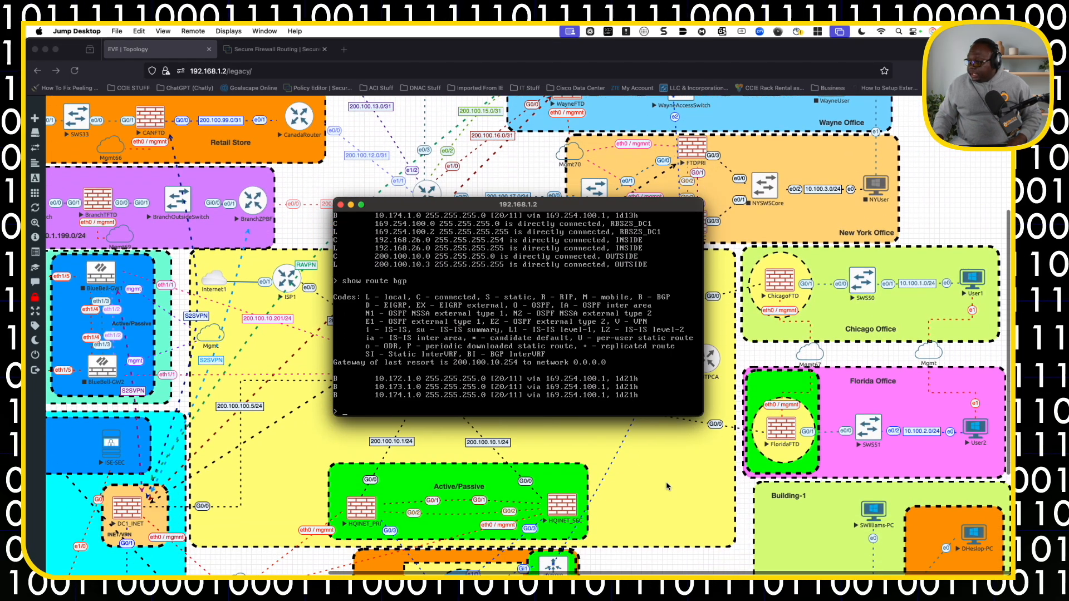
pyautogui.hscroll(-8, 668, 487)
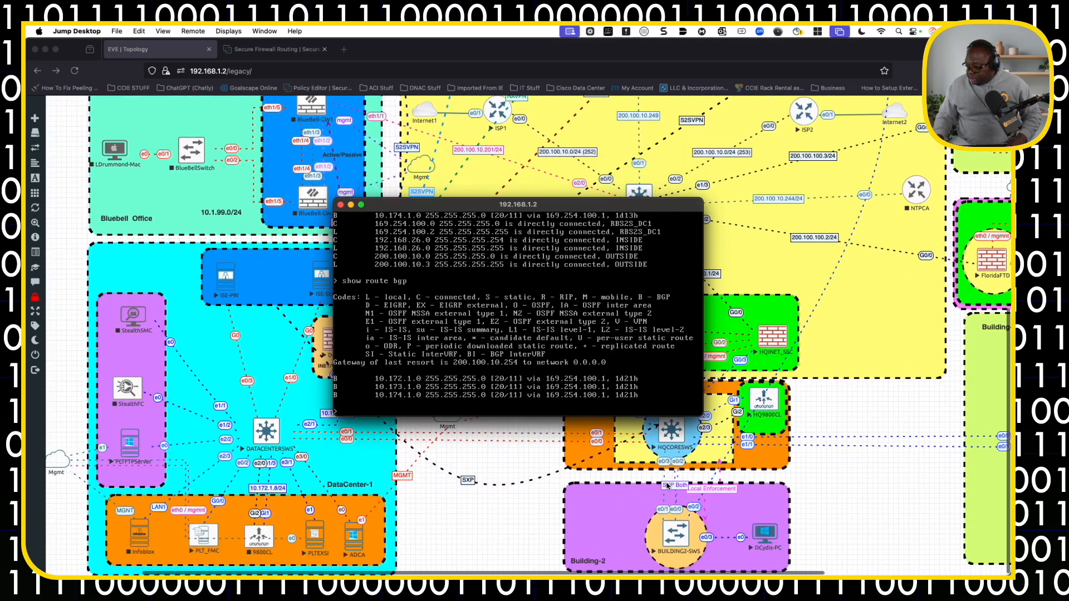
pyautogui.scroll(6, 668, 486)
pyautogui.hscroll(8, 667, 486)
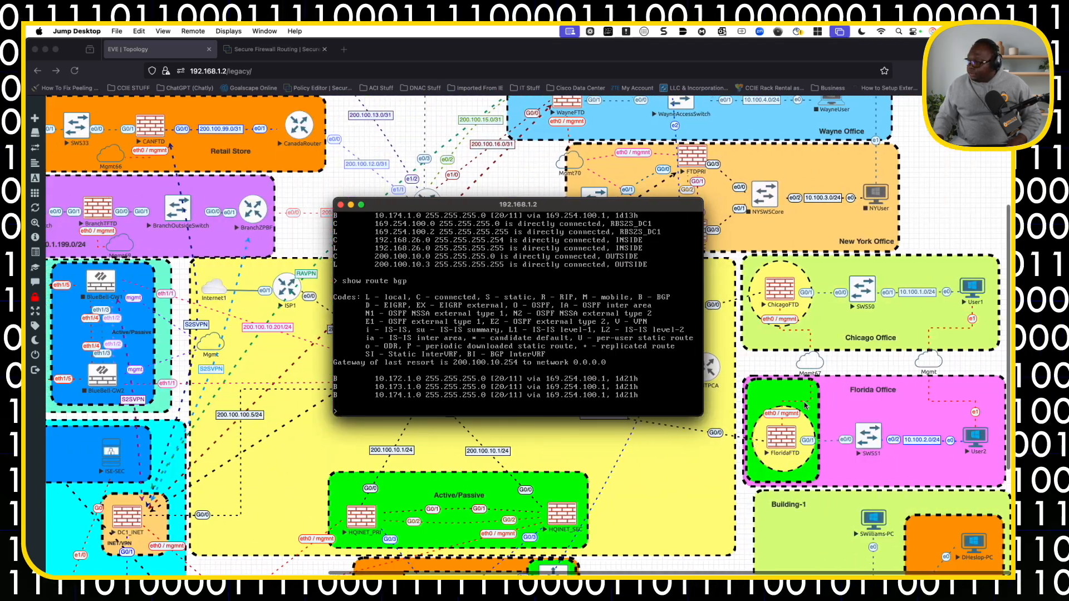
pyautogui.click(974, 288)
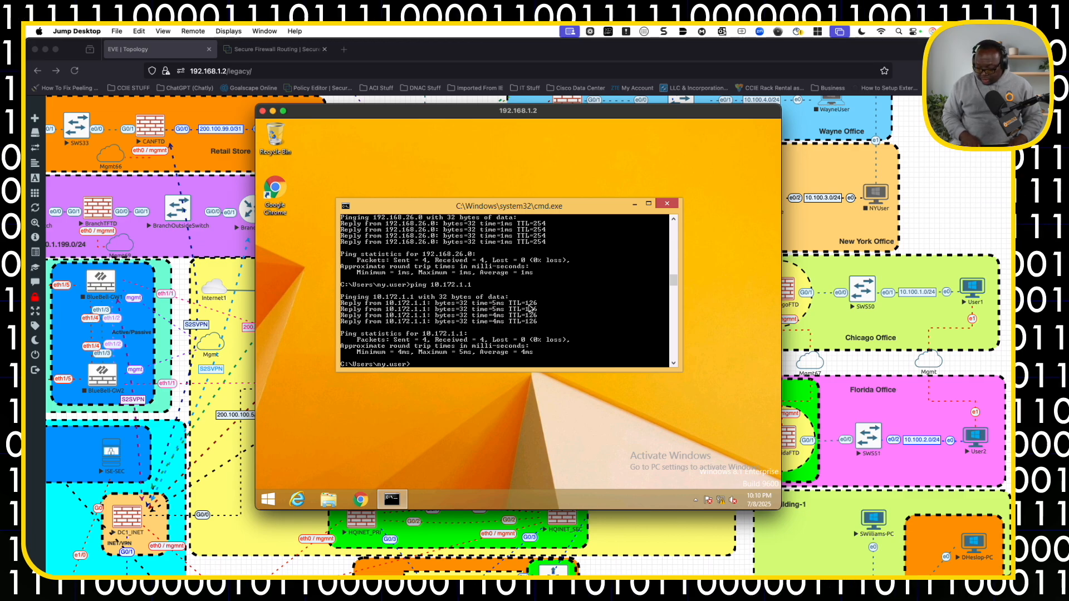
# Ping 10.172.1.1 and then 10.100.2.1 from the command prompt on the Chicago office's User1 desktop.
pyautogui.press('Up')
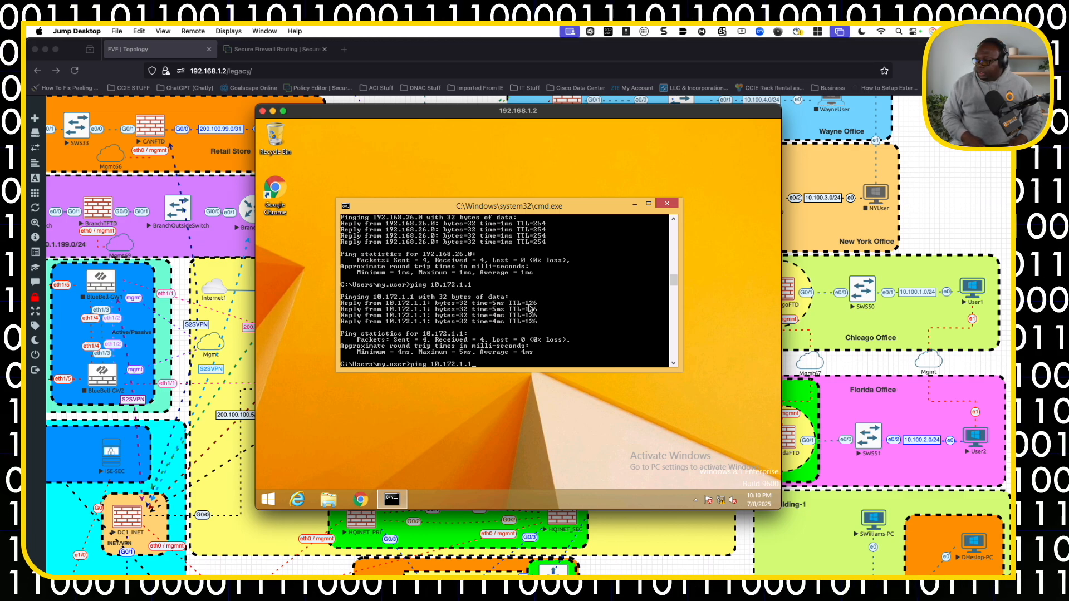
pyautogui.press('Return')
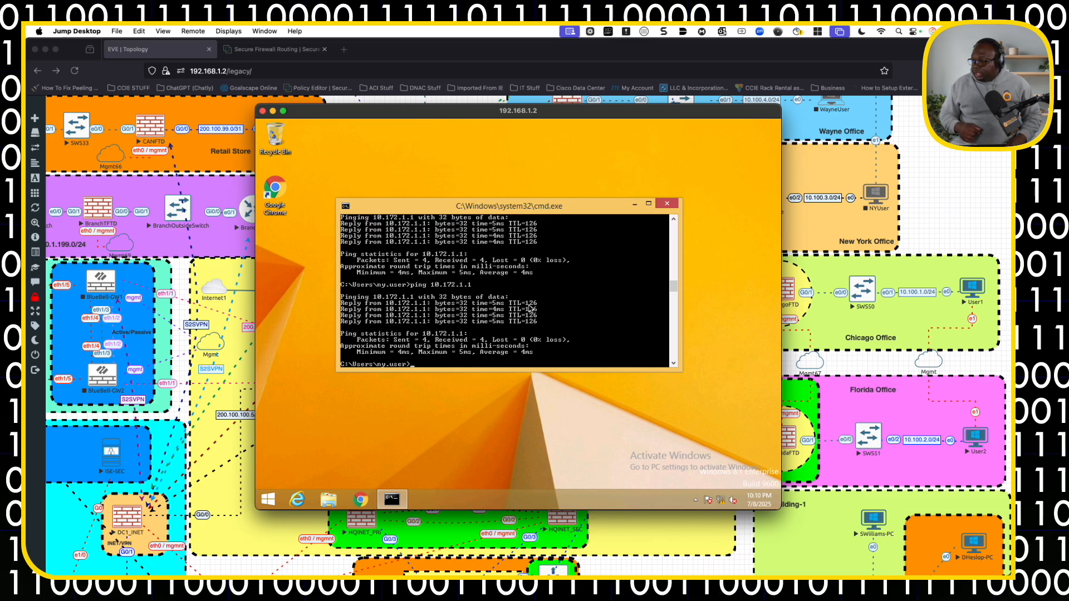
pyautogui.write('ping')
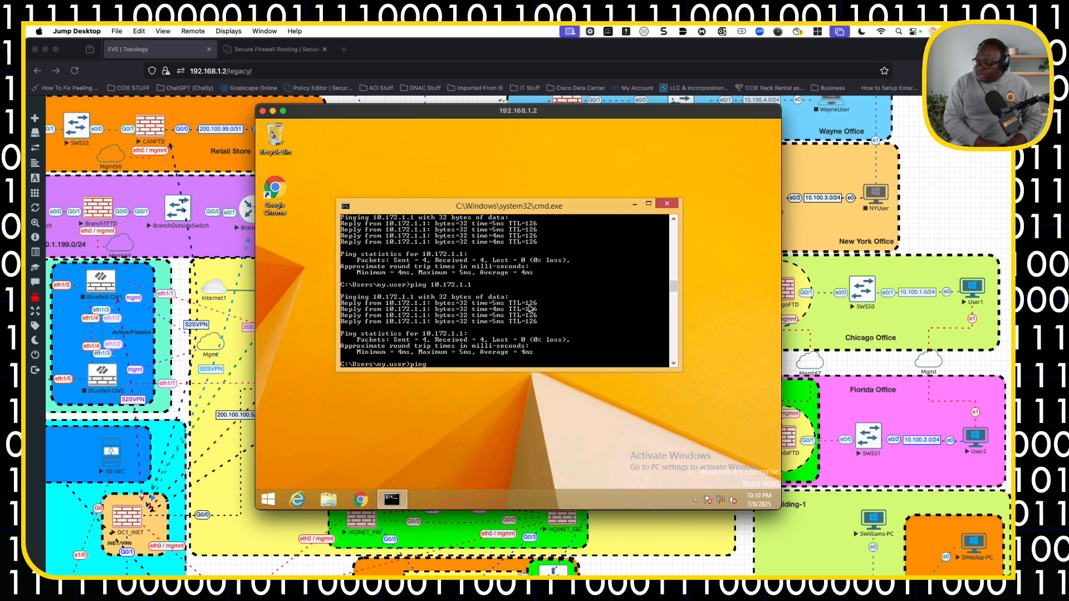
pyautogui.write(' 10.')
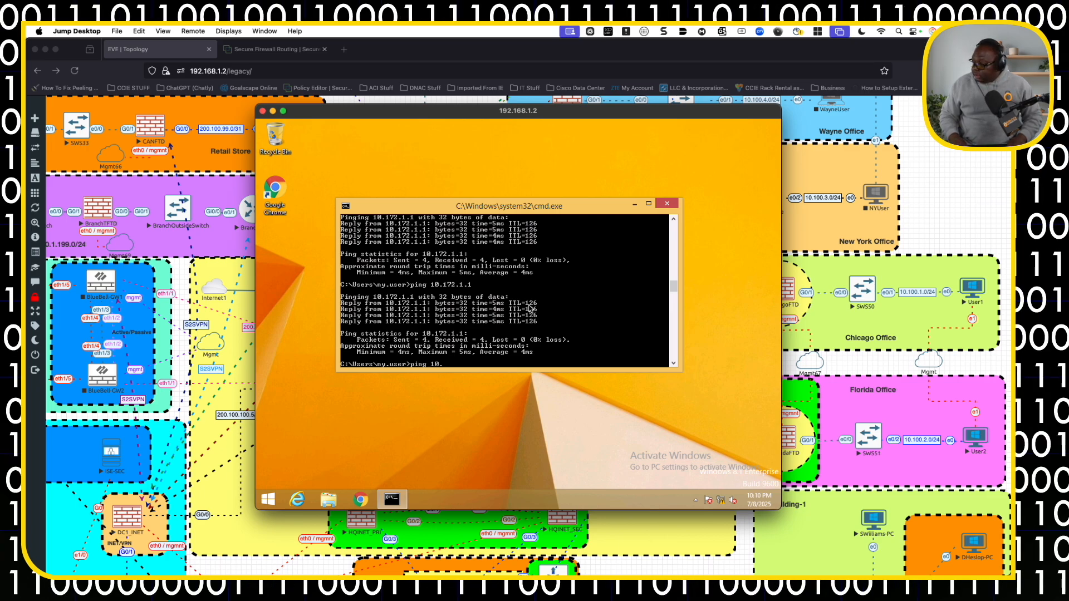
pyautogui.write('100.2.1')
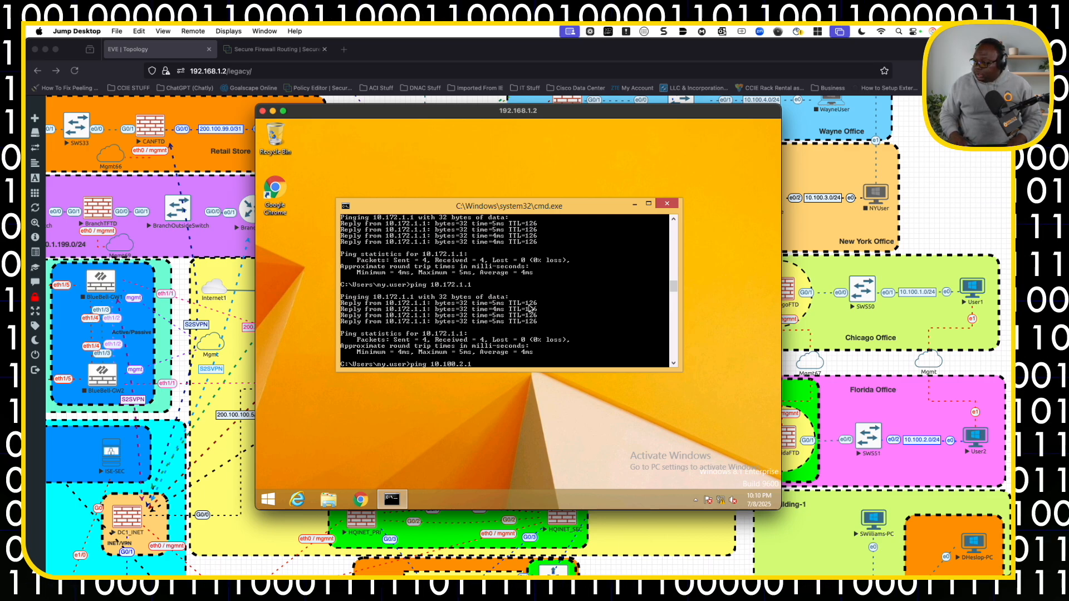
pyautogui.press('Return')
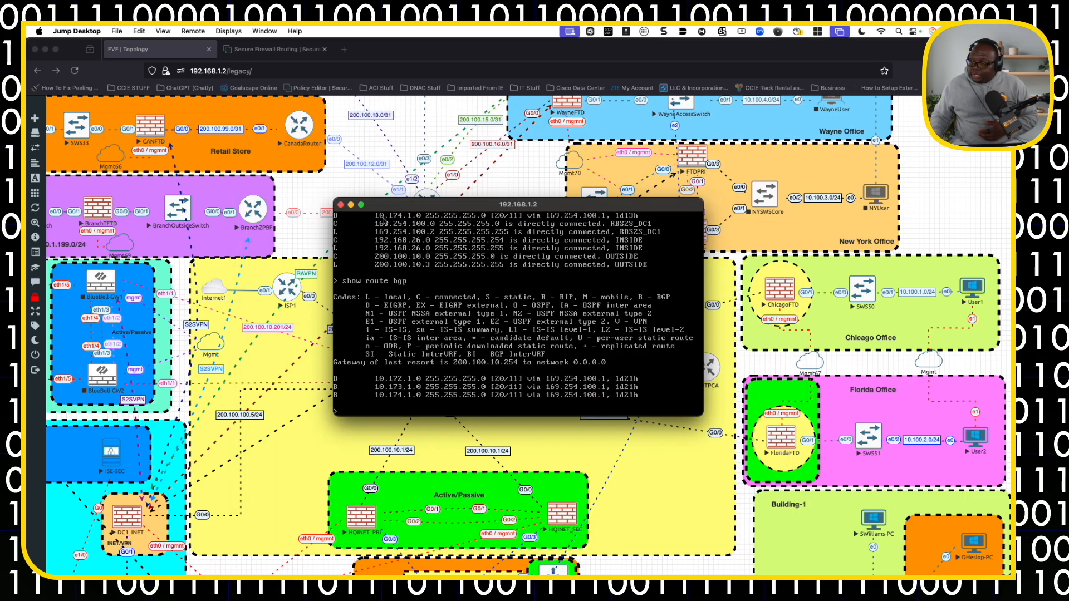
# Close the ChicagoFTD and DC1_INET console windows to return to the topology diagram.
pyautogui.click(341, 205)
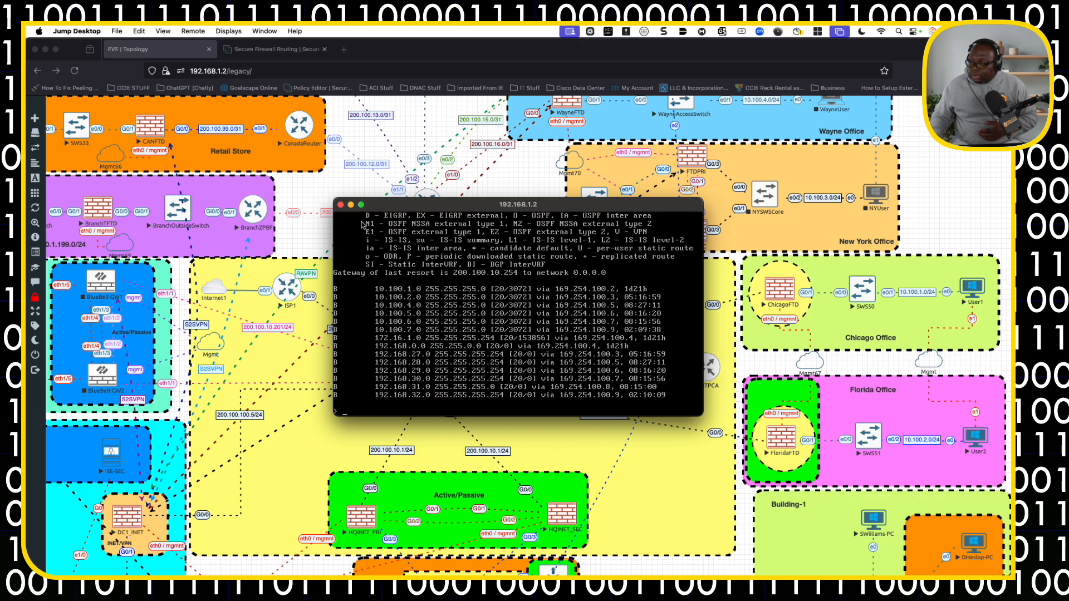
pyautogui.click(336, 208)
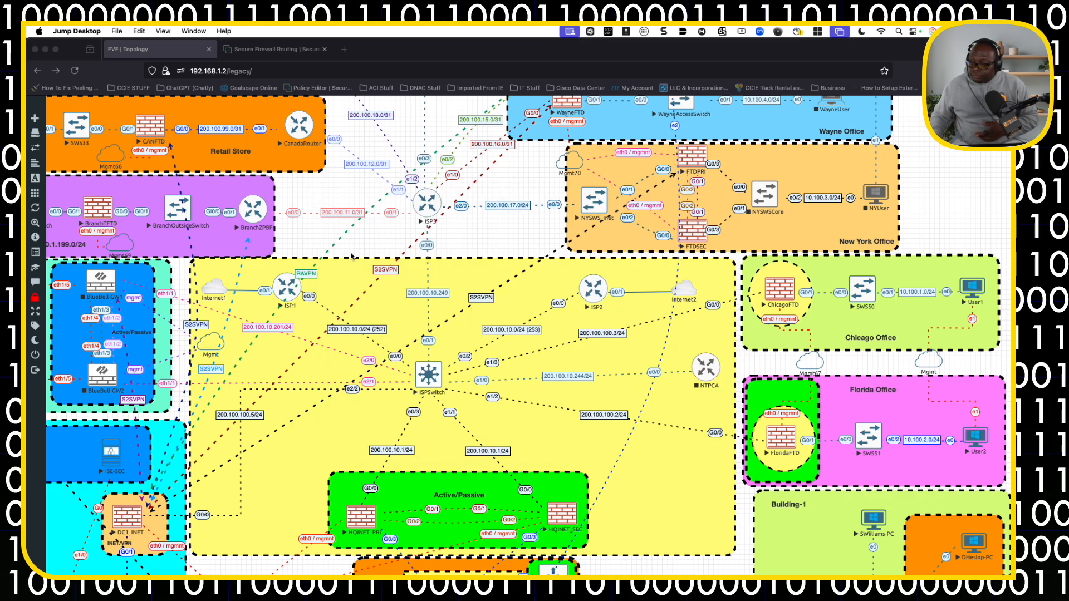